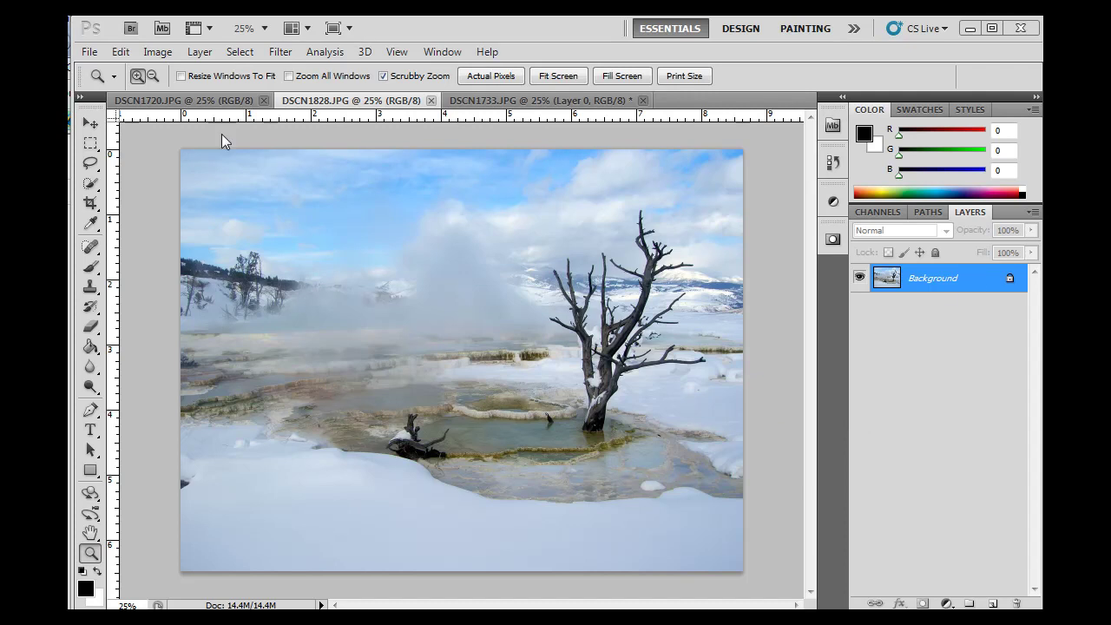
Flip between the DSCN1720 and DSCN1828 tabs, ending on the bison photo, and bring up Arrange Documents.
{"action": "left_click", "coordinate": [154, 96]}
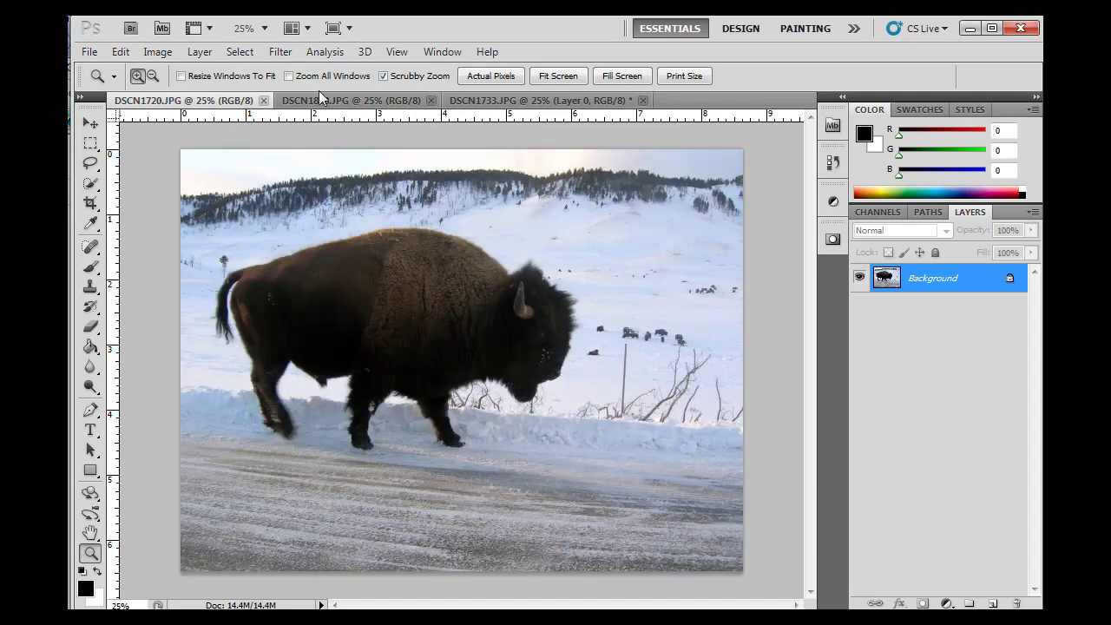
{"action": "left_click", "coordinate": [319, 102]}
{"action": "left_click", "coordinate": [185, 102]}
{"action": "left_click", "coordinate": [340, 102]}
{"action": "left_click", "coordinate": [149, 103]}
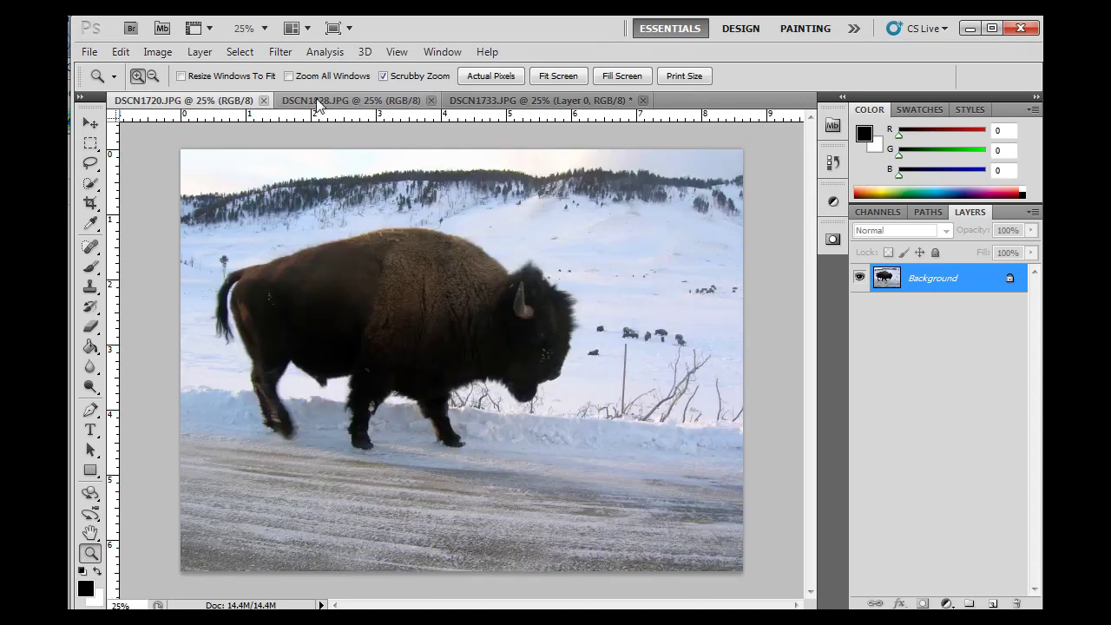
{"action": "left_click", "coordinate": [351, 105]}
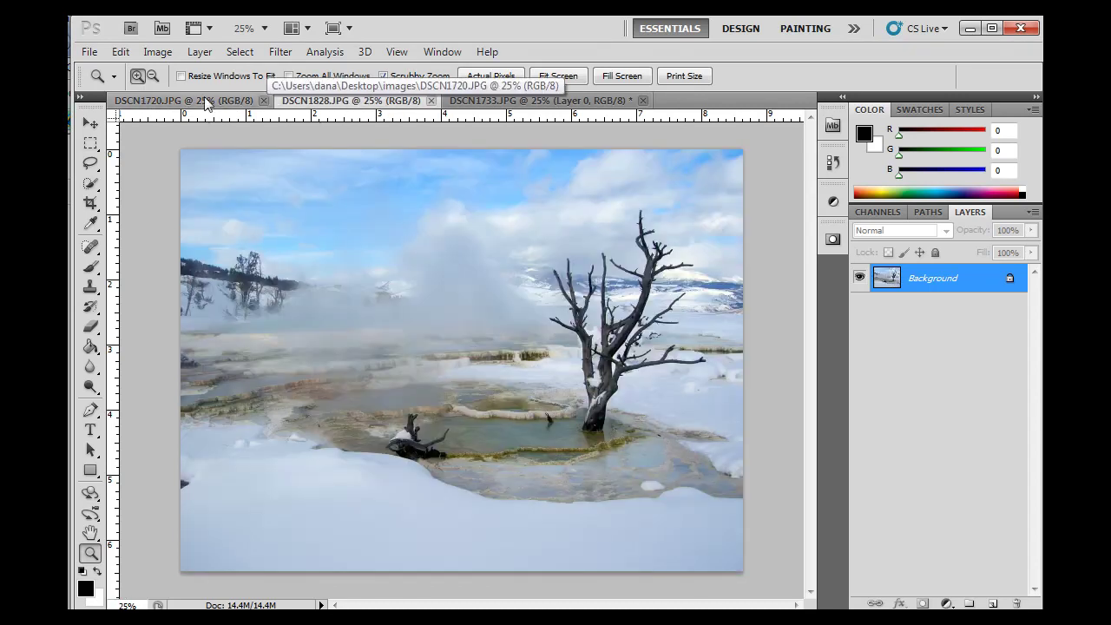
{"action": "left_click", "coordinate": [209, 101]}
{"action": "left_click", "coordinate": [305, 31]}
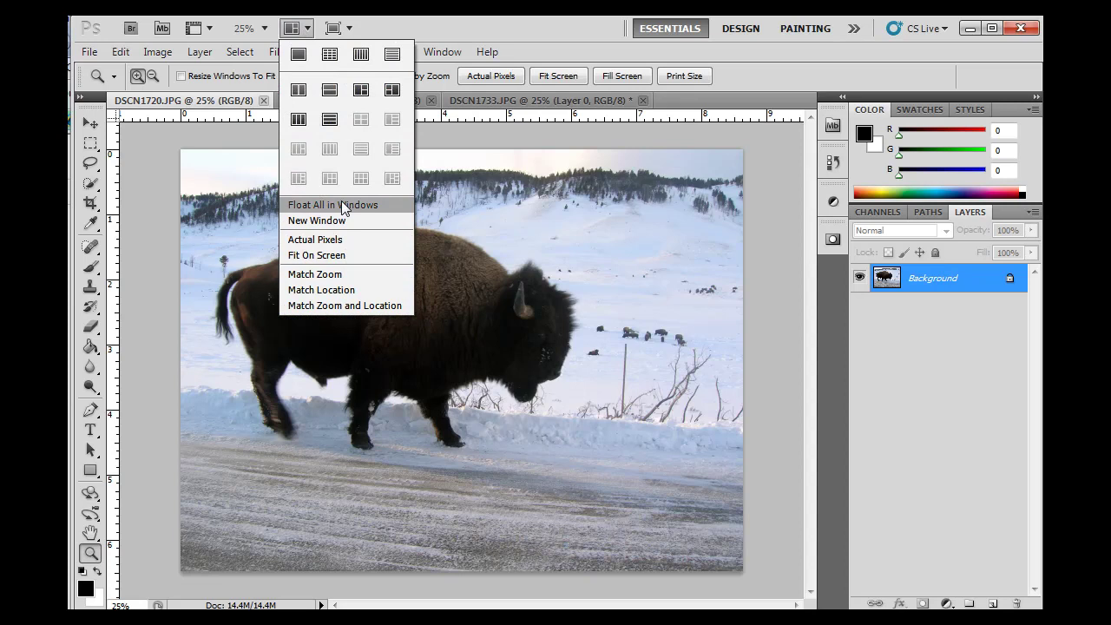
Tile the documents 2 Up, with the DSCN1828 photo dragged into the right pane.
{"action": "left_click", "coordinate": [296, 90]}
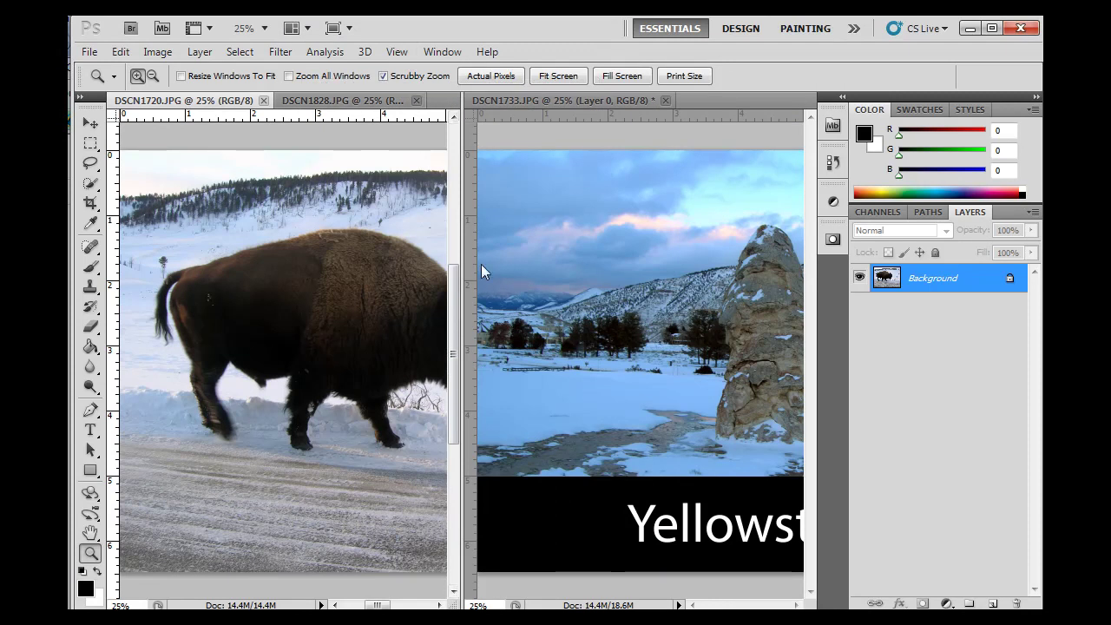
{"action": "left_click", "coordinate": [358, 101]}
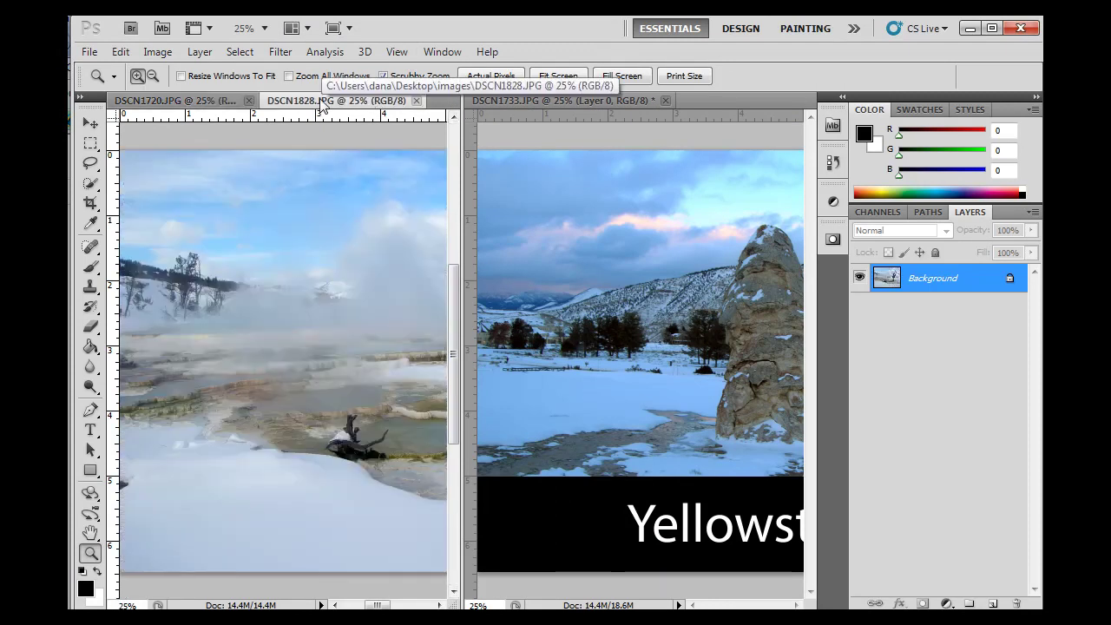
{"action": "left_click_drag", "start_coordinate": [323, 102], "coordinate": [539, 101]}
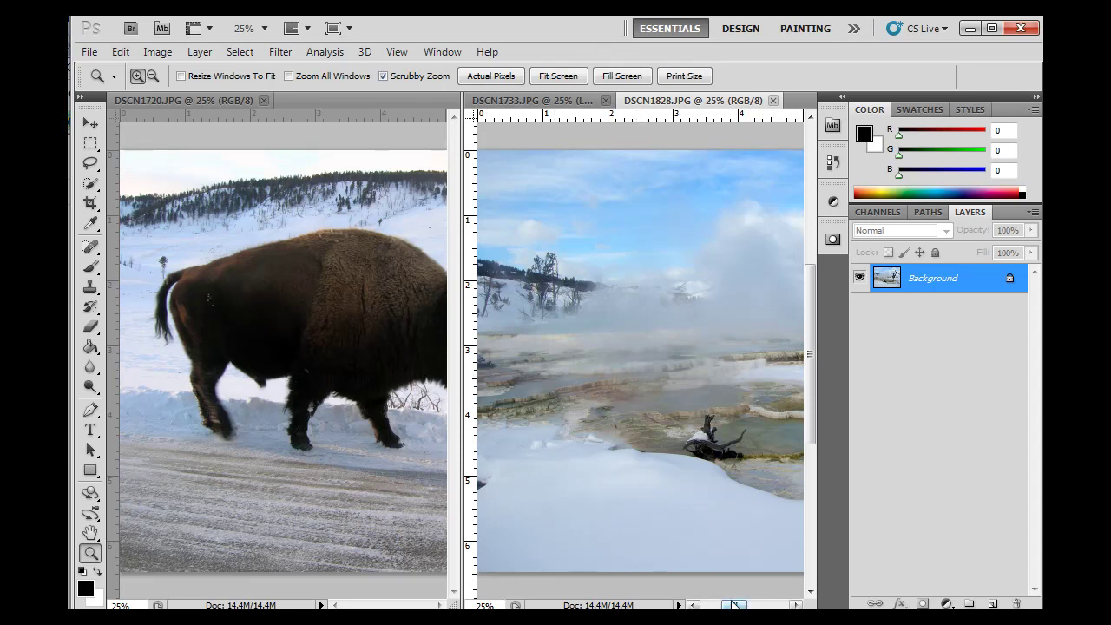
{"action": "mouse_move", "coordinate": [734, 605]}
{"action": "left_mouse_down"}
{"action": "mouse_move", "coordinate": [770, 605]}
{"action": "mouse_move", "coordinate": [751, 605]}
{"action": "left_mouse_up"}
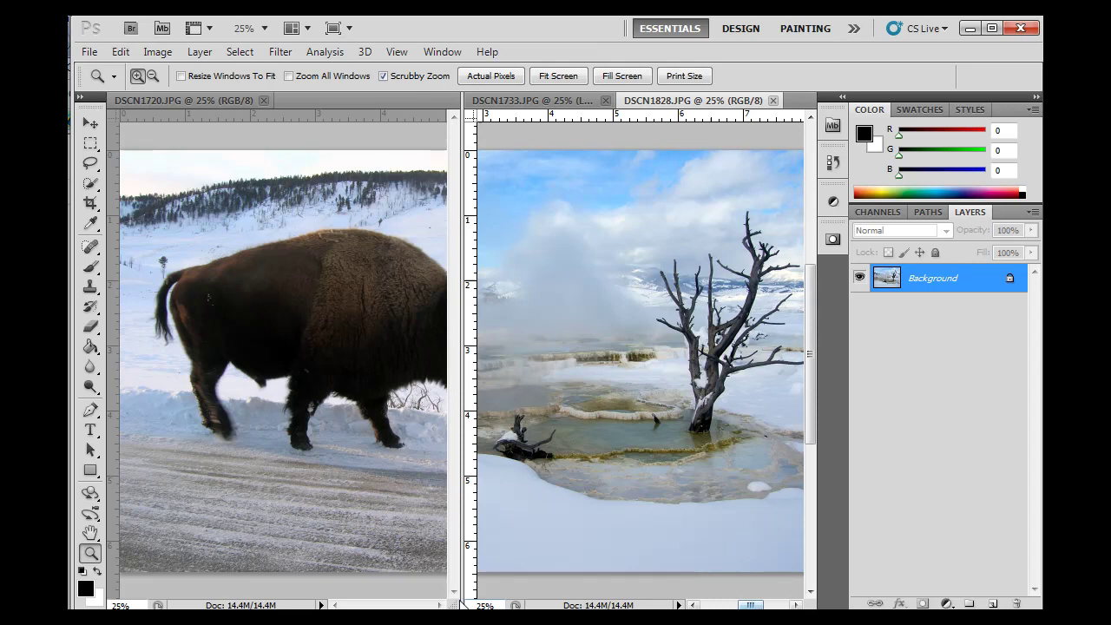
Make the bison document DSCN1720 active in the left pane.
{"action": "left_click", "coordinate": [299, 535]}
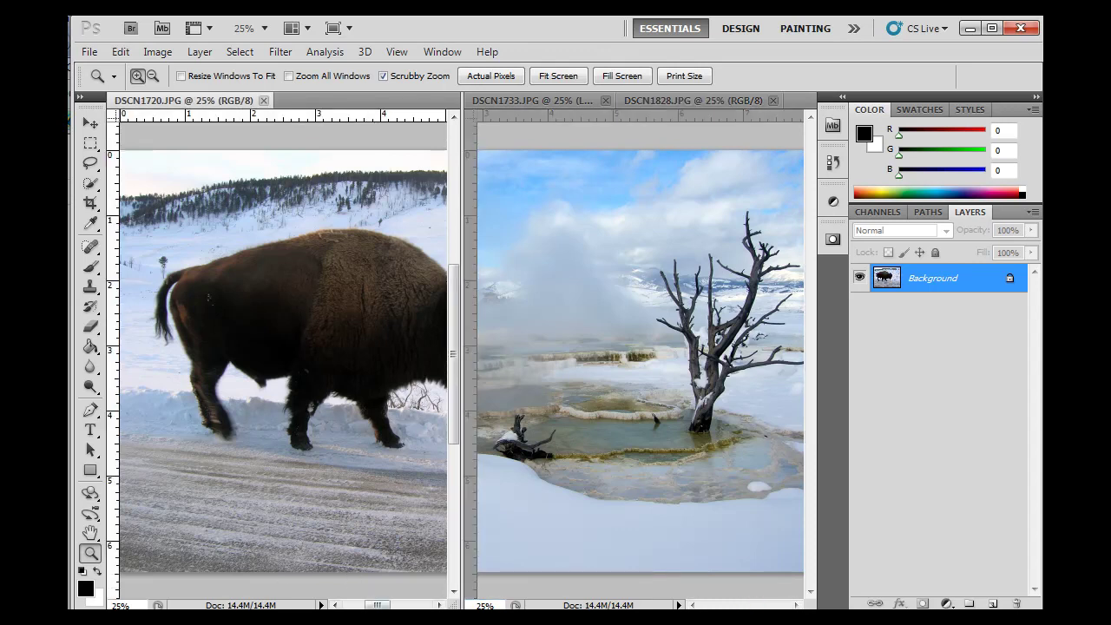
{"action": "left_click_drag", "start_coordinate": [376, 605], "coordinate": [382, 605]}
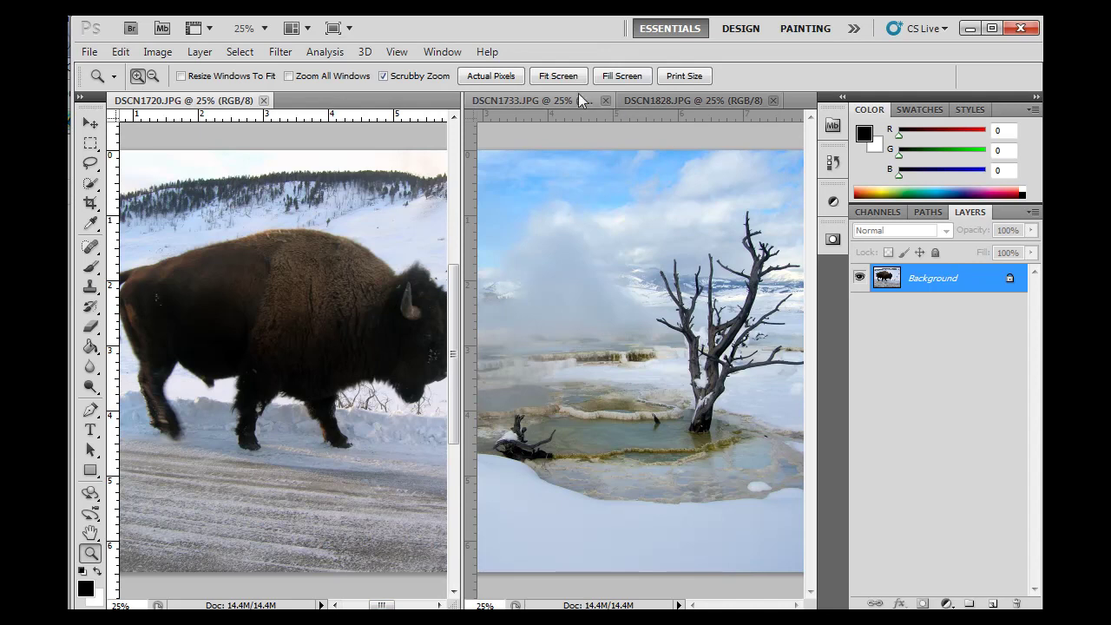
{"action": "left_click", "coordinate": [542, 98]}
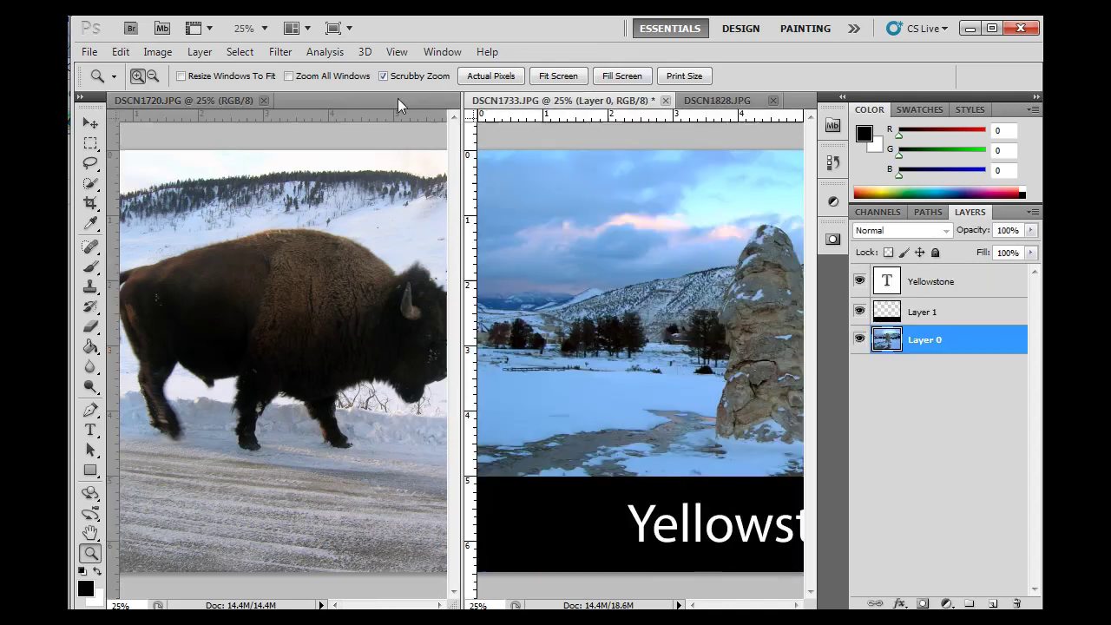
{"action": "left_click", "coordinate": [211, 97]}
With the Move tool, drag the bison image onto the DSCN1828 window as Layer 1.
{"action": "left_click", "coordinate": [719, 102]}
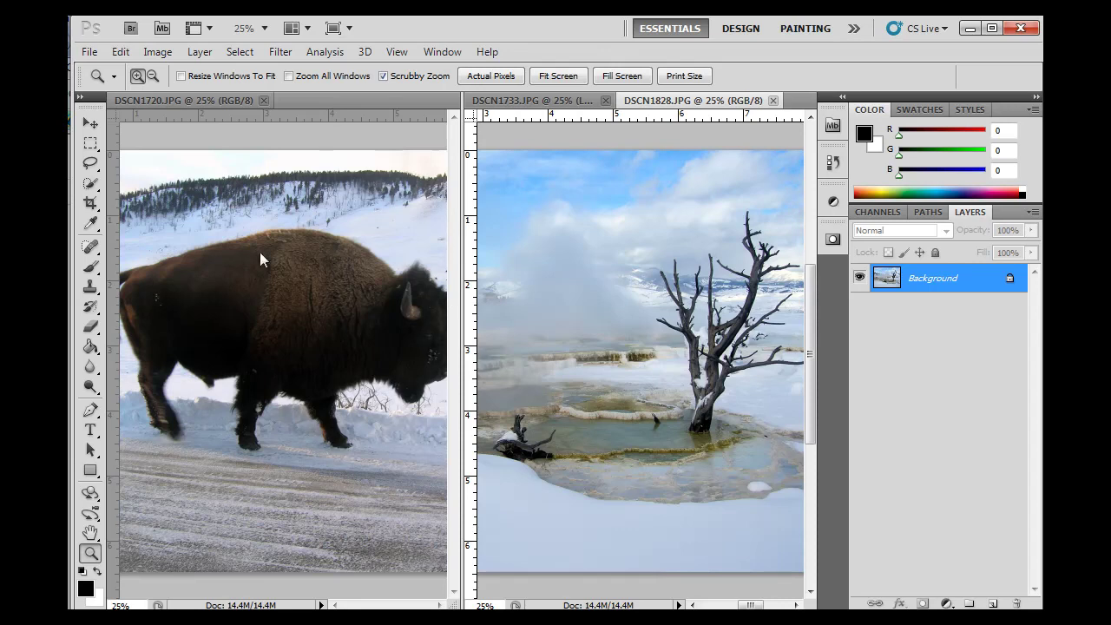
{"action": "left_click", "coordinate": [91, 124]}
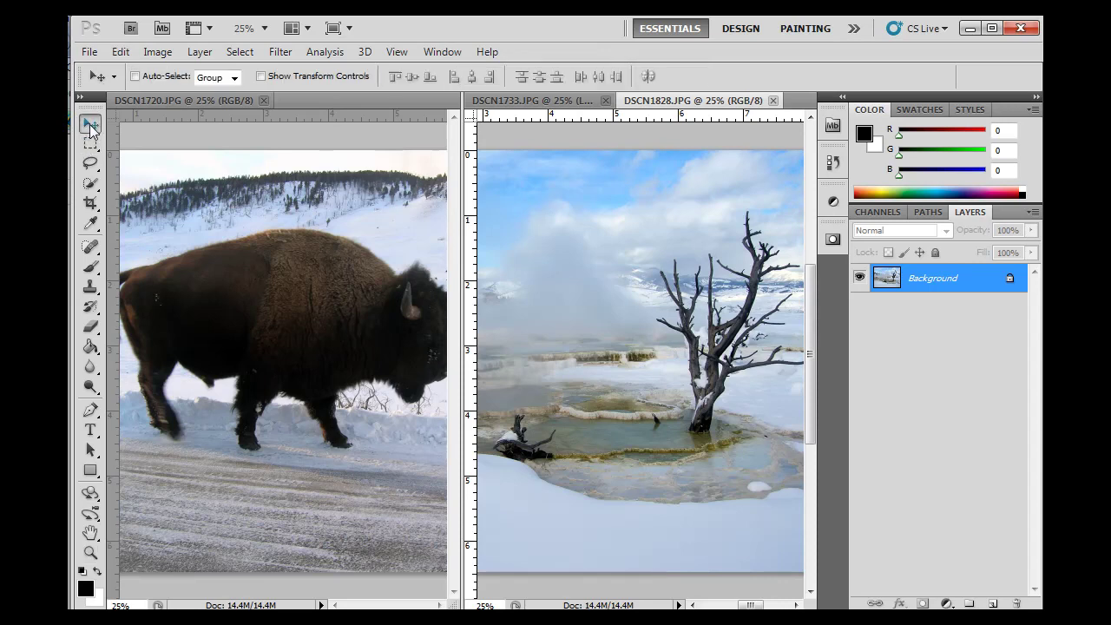
{"action": "left_click", "coordinate": [305, 313]}
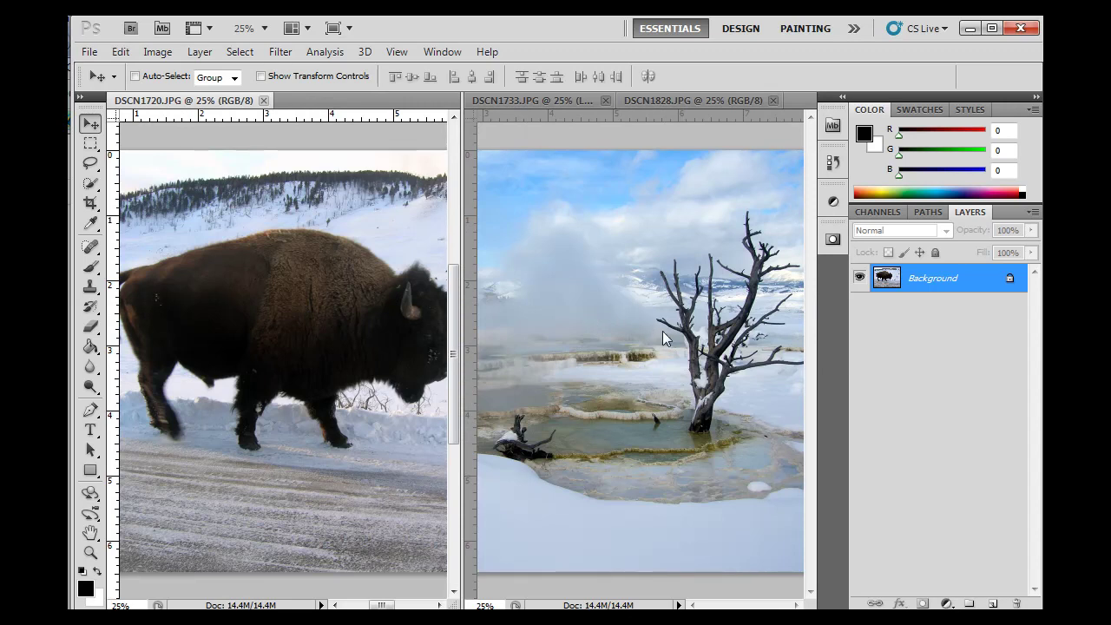
{"action": "left_click_drag", "start_coordinate": [331, 306], "coordinate": [669, 339]}
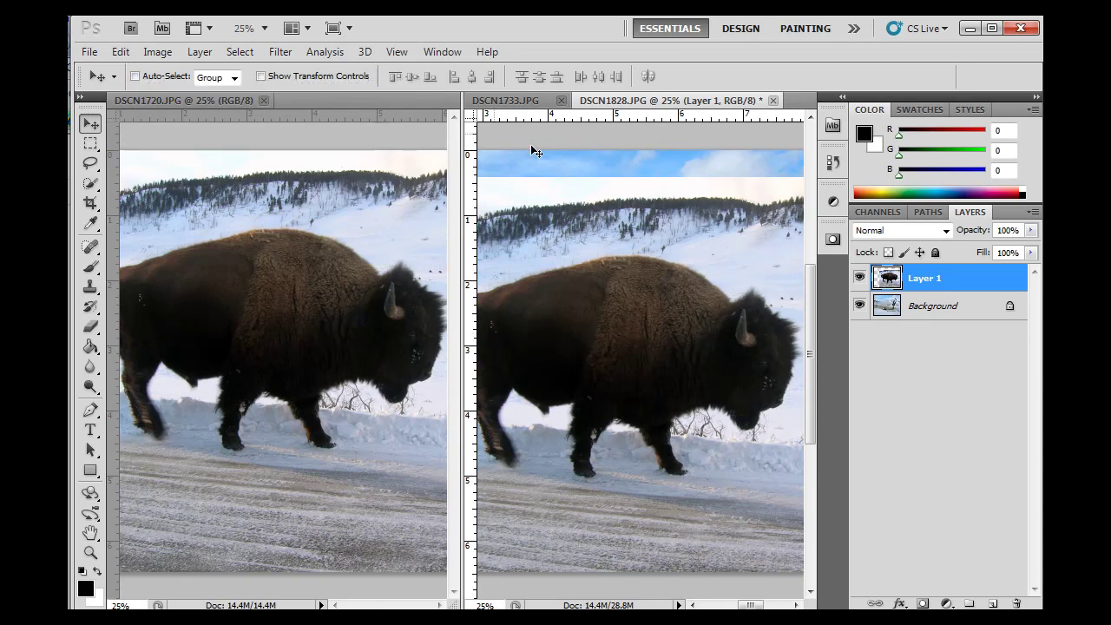
Consolidate all documents into tabs and drag the bison layer around the canvas.
{"action": "left_click", "coordinate": [299, 31]}
{"action": "left_click", "coordinate": [298, 54]}
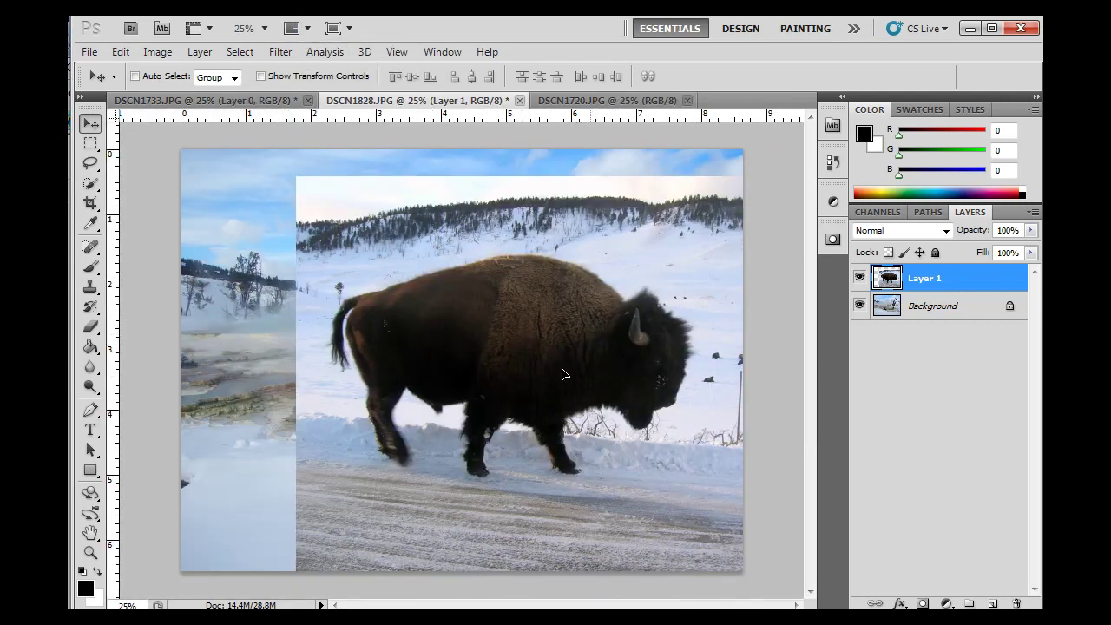
{"action": "left_click_drag", "start_coordinate": [596, 382], "coordinate": [636, 392]}
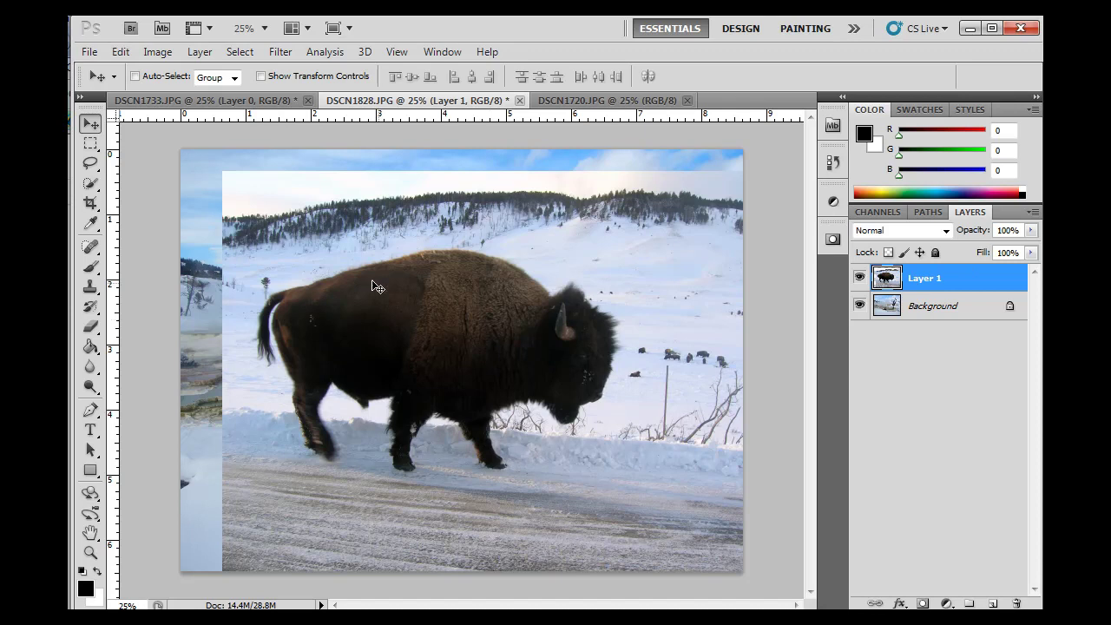
{"action": "left_click_drag", "start_coordinate": [374, 291], "coordinate": [496, 395]}
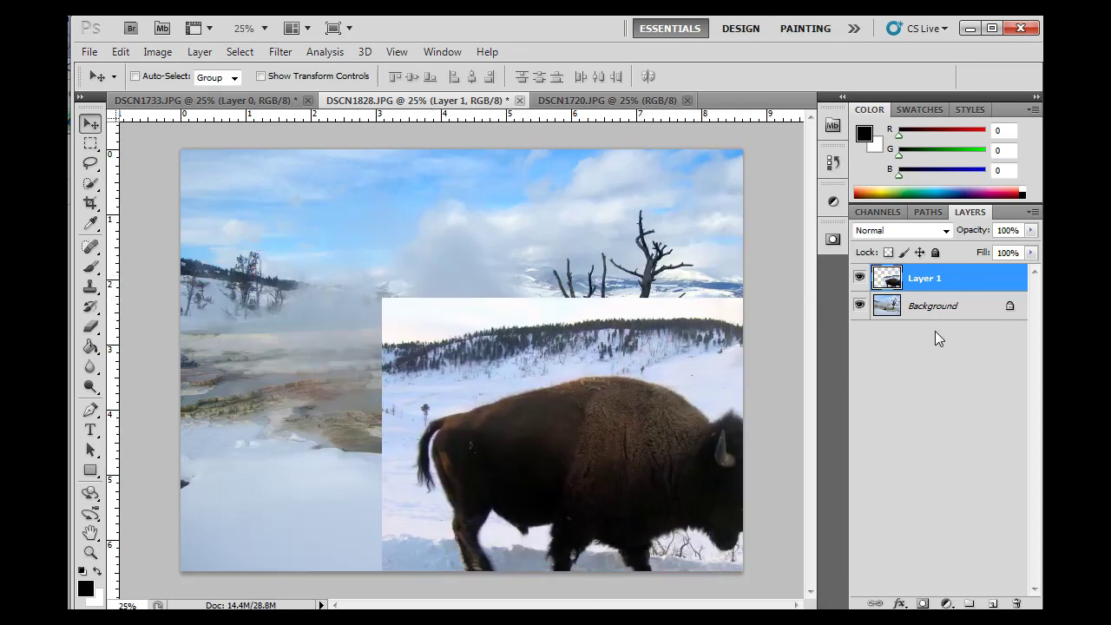
Toggle layer visibility to check transparency, then move the bison layer to the top-left corner.
{"action": "left_click", "coordinate": [860, 278]}
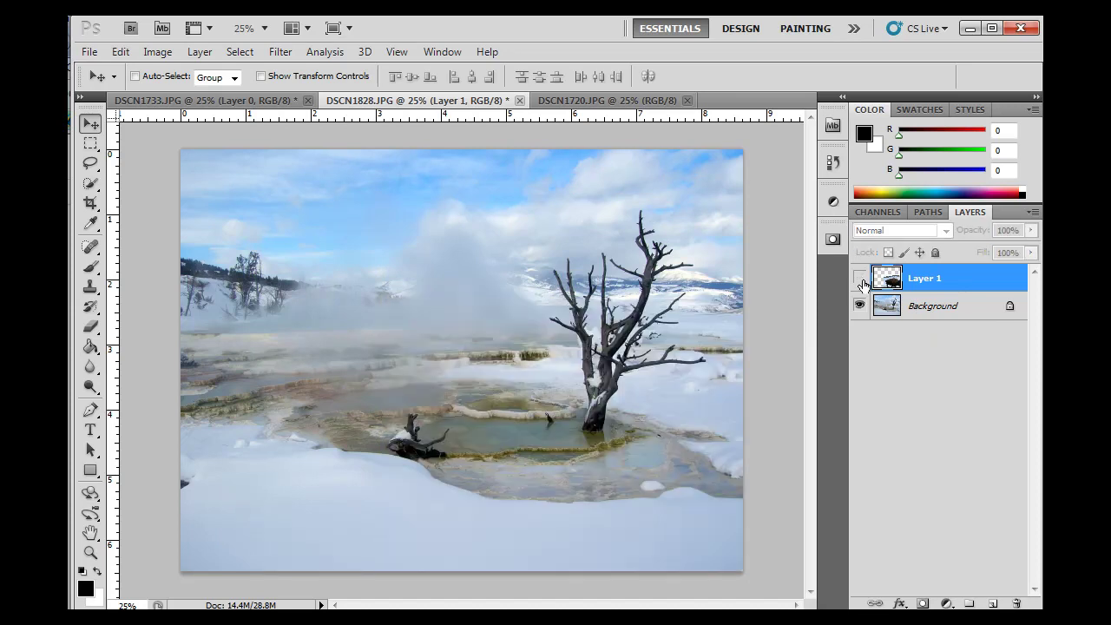
{"action": "left_click", "coordinate": [859, 278]}
{"action": "left_click", "coordinate": [860, 306]}
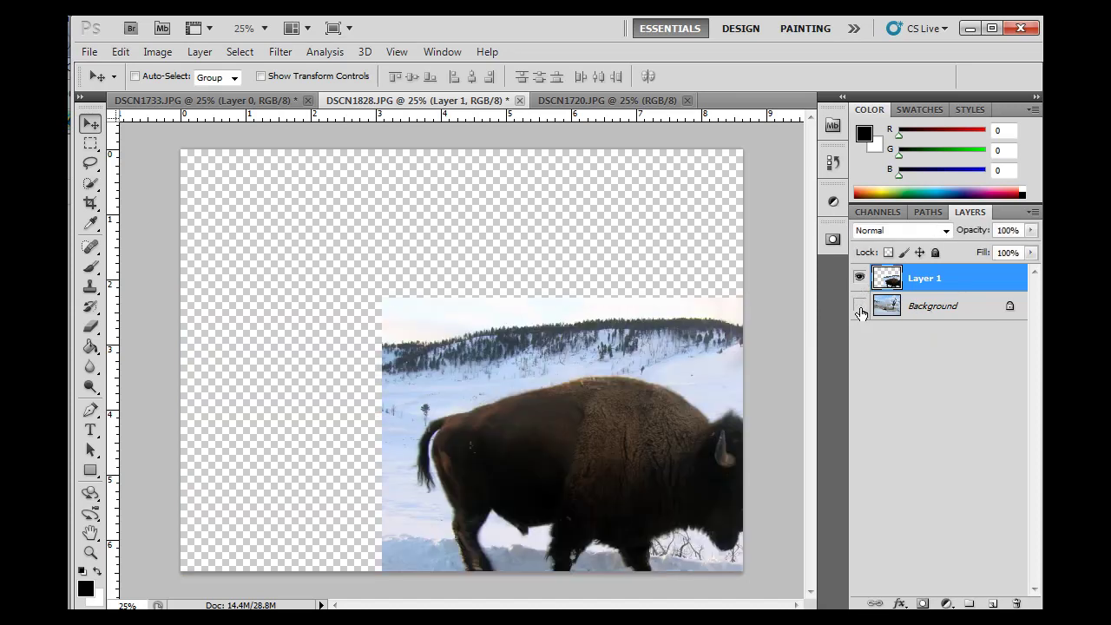
{"action": "left_click", "coordinate": [860, 307]}
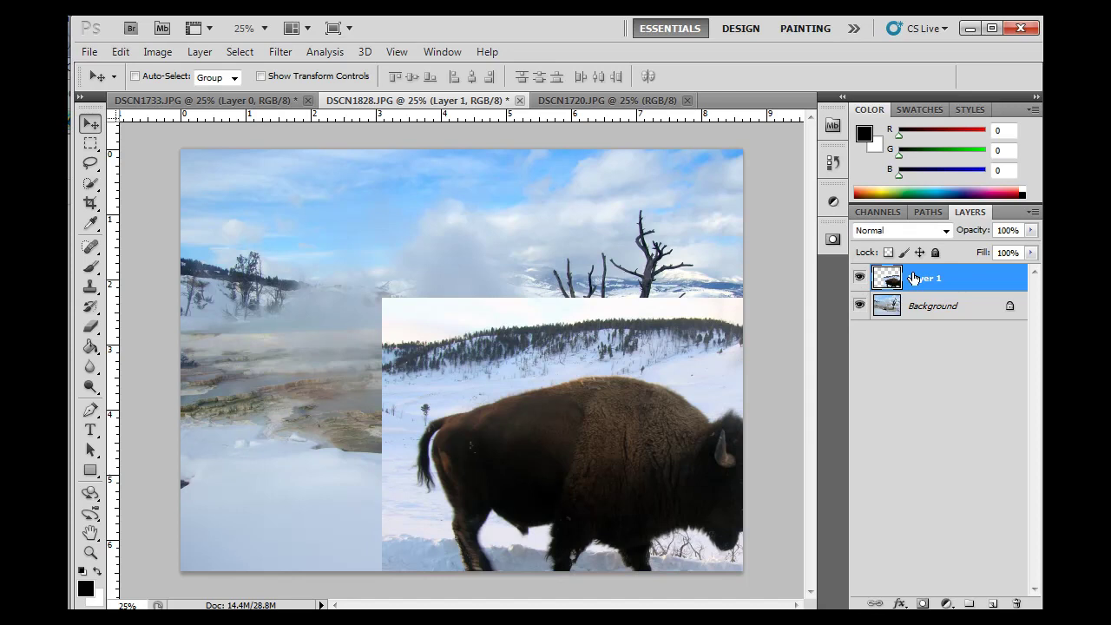
{"action": "left_click_drag", "start_coordinate": [697, 383], "coordinate": [496, 245]}
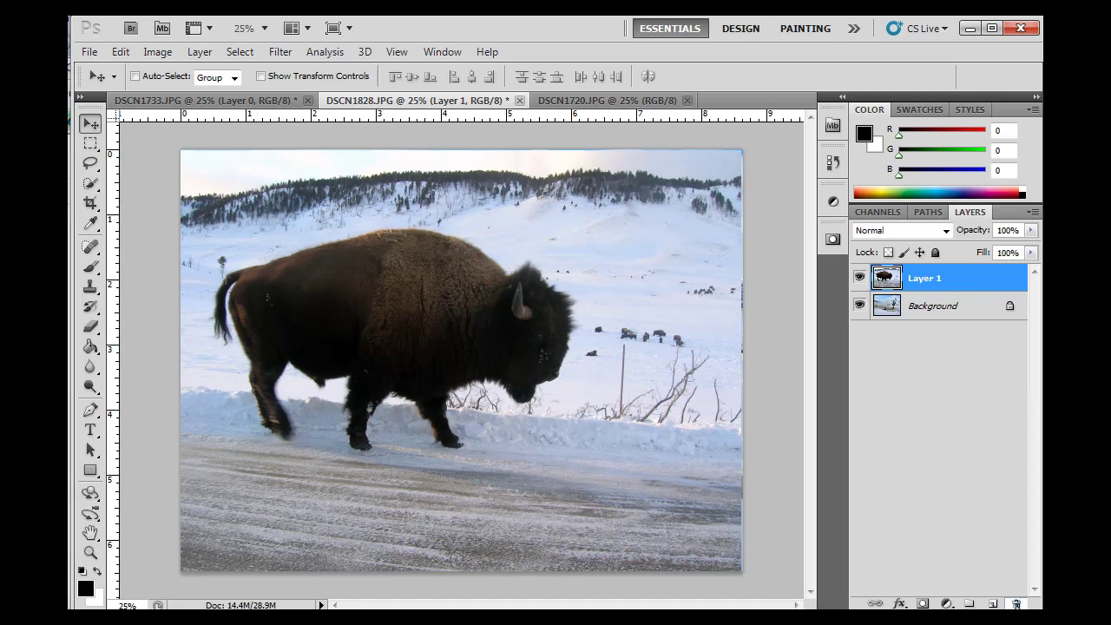
Delete the bison Layer 1 from the geyser image, confirming with Yes.
{"action": "left_click", "coordinate": [1015, 604]}
{"action": "left_click", "coordinate": [520, 254]}
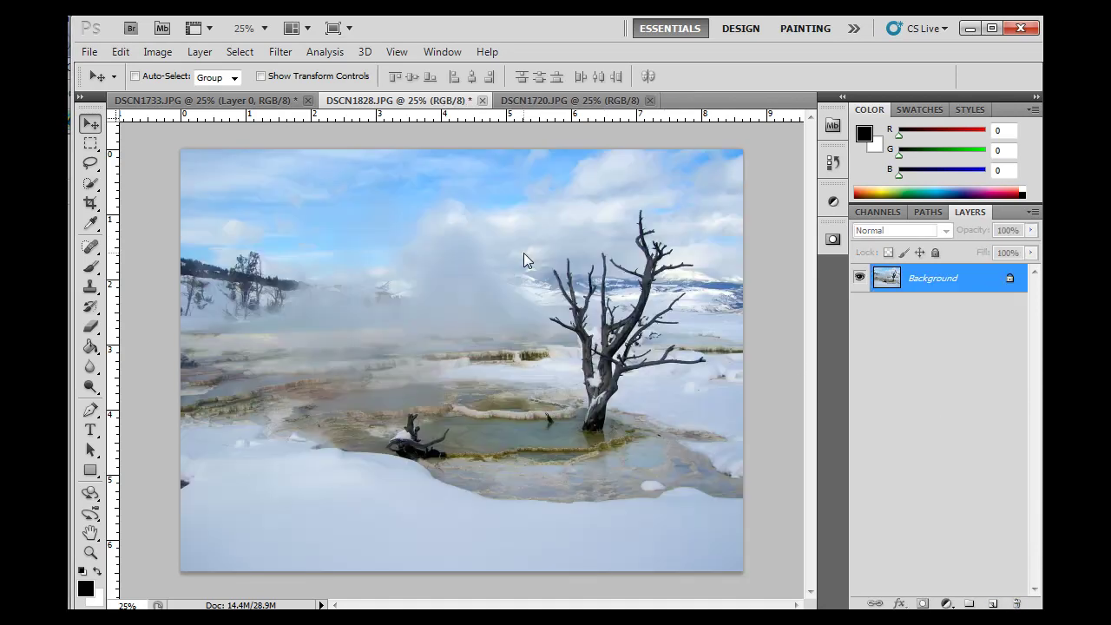
{"action": "left_click", "coordinate": [167, 101]}
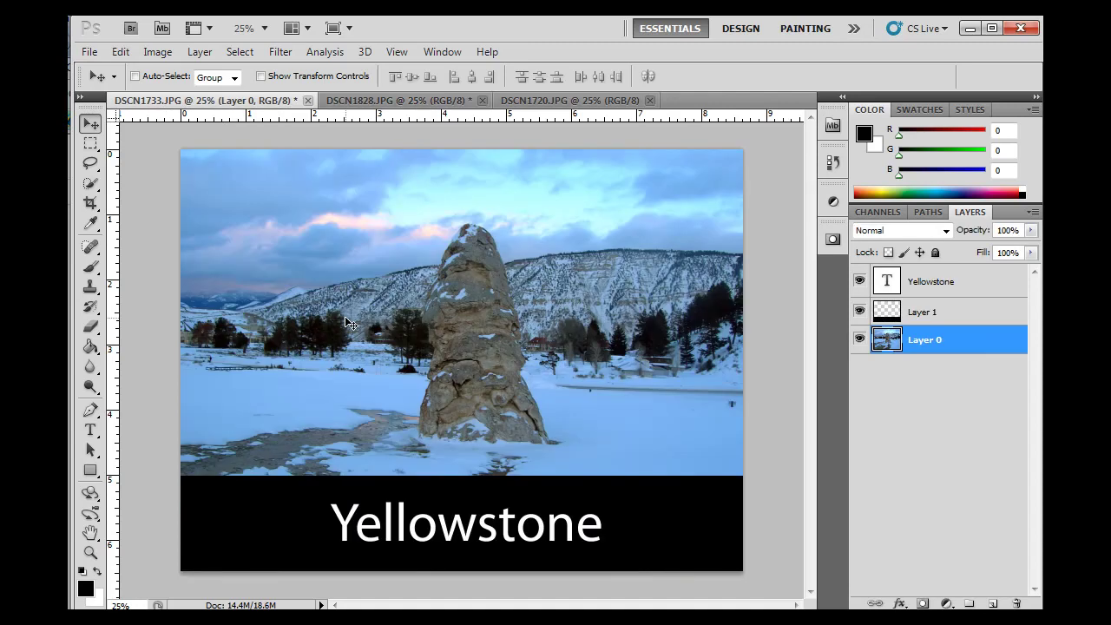
Return to the bison photo DSCN1720 and loosely lasso around the bison.
{"action": "left_click", "coordinate": [551, 101]}
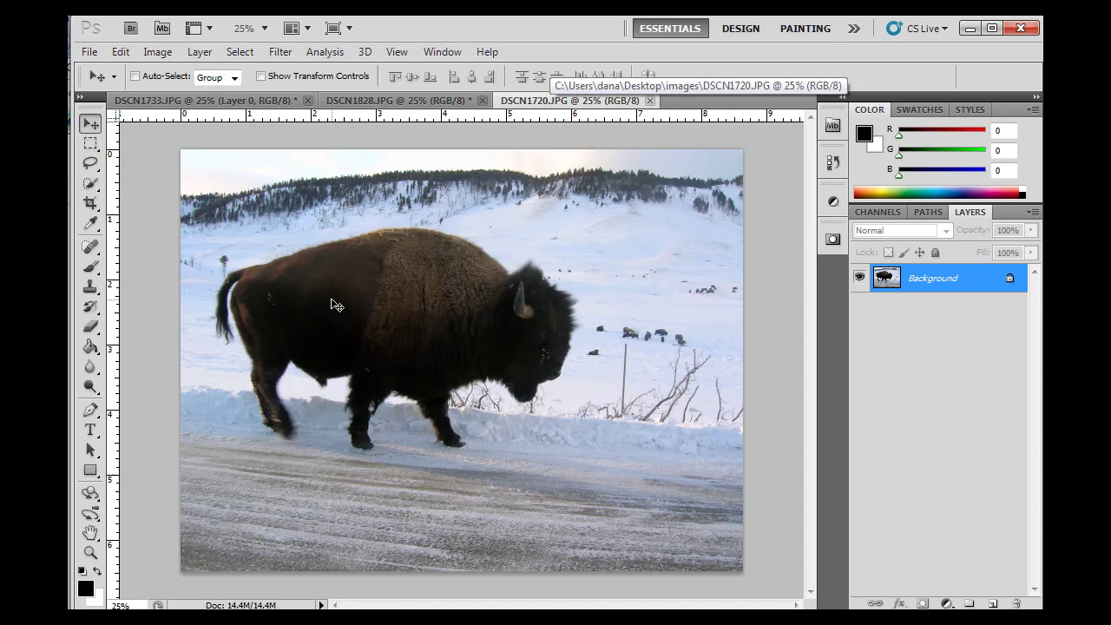
{"action": "left_click", "coordinate": [90, 164]}
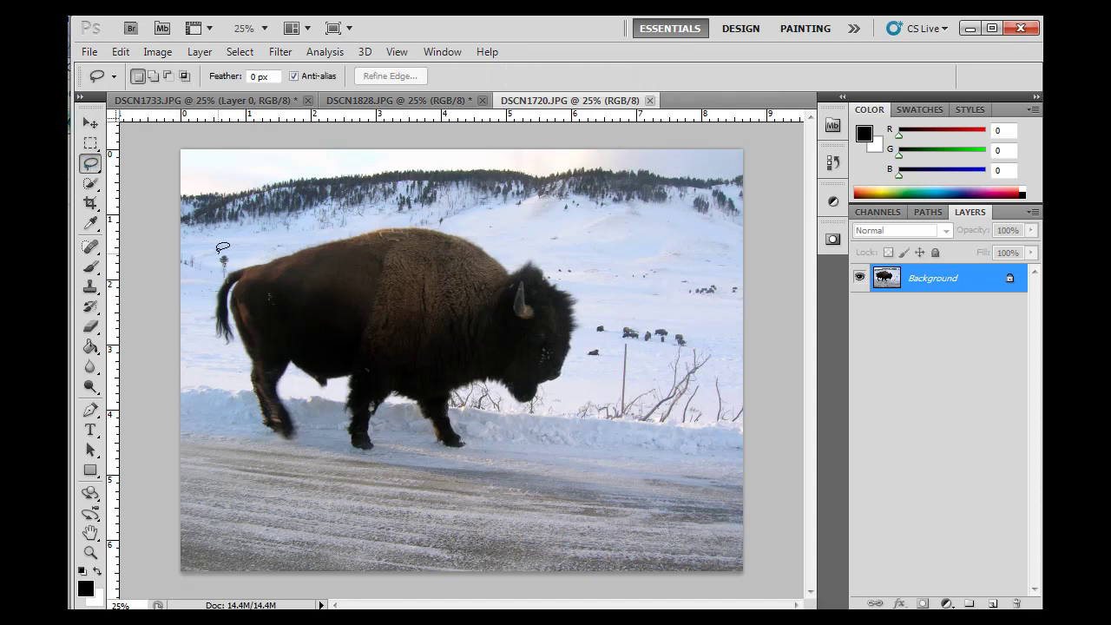
{"action": "mouse_move", "coordinate": [218, 255]}
{"action": "left_mouse_down"}
{"action": "mouse_move", "coordinate": [278, 228]}
{"action": "mouse_move", "coordinate": [488, 205]}
{"action": "mouse_move", "coordinate": [565, 248]}
{"action": "mouse_move", "coordinate": [593, 289]}
{"action": "mouse_move", "coordinate": [596, 377]}
{"action": "mouse_move", "coordinate": [492, 431]}
{"action": "mouse_move", "coordinate": [471, 464]}
{"action": "mouse_move", "coordinate": [417, 458]}
{"action": "mouse_move", "coordinate": [313, 475]}
{"action": "mouse_move", "coordinate": [254, 450]}
{"action": "mouse_move", "coordinate": [193, 355]}
{"action": "mouse_move", "coordinate": [202, 271]}
{"action": "mouse_move", "coordinate": [245, 241]}
{"action": "left_mouse_up"}
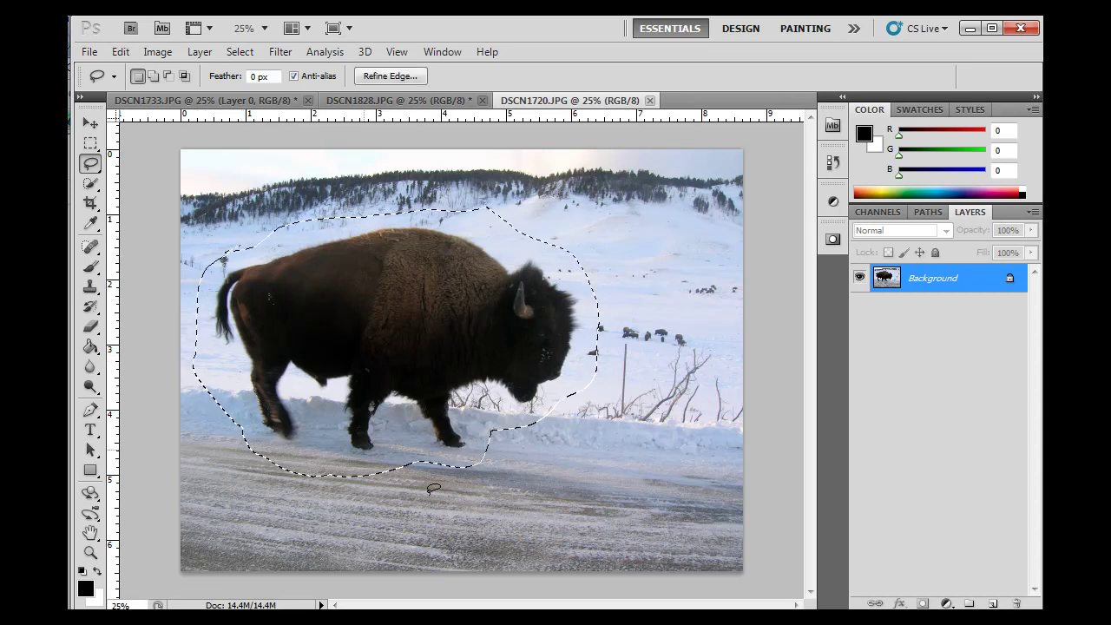
Copy the lassoed bison and paste it into the hot-spring landscape DSCN1828.
{"action": "left_click", "coordinate": [122, 54]}
{"action": "left_click", "coordinate": [178, 137]}
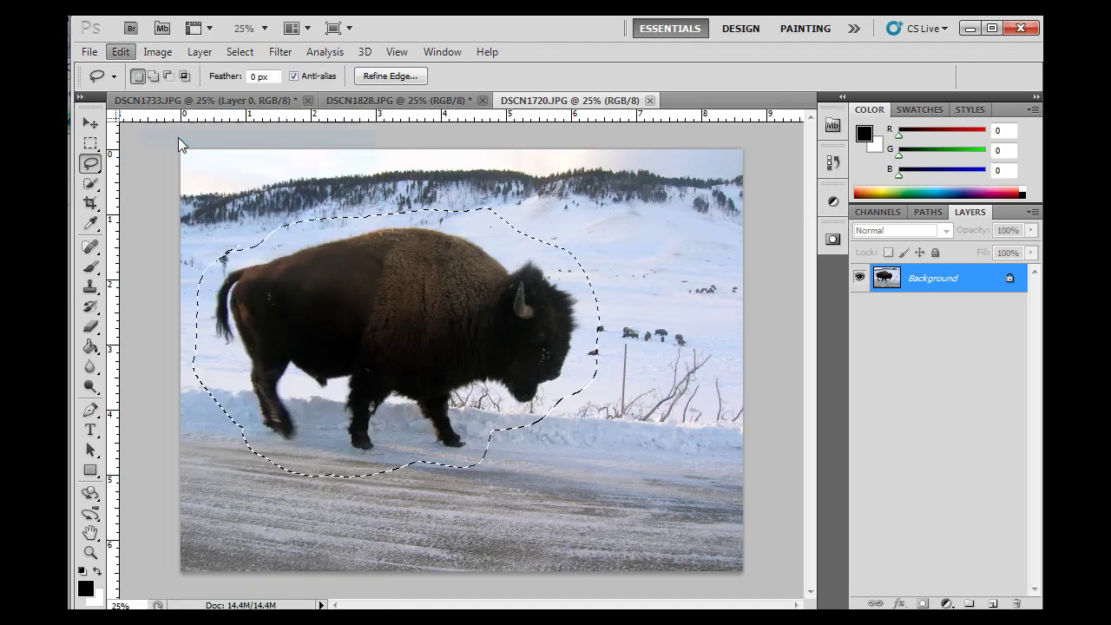
{"action": "left_click", "coordinate": [354, 102]}
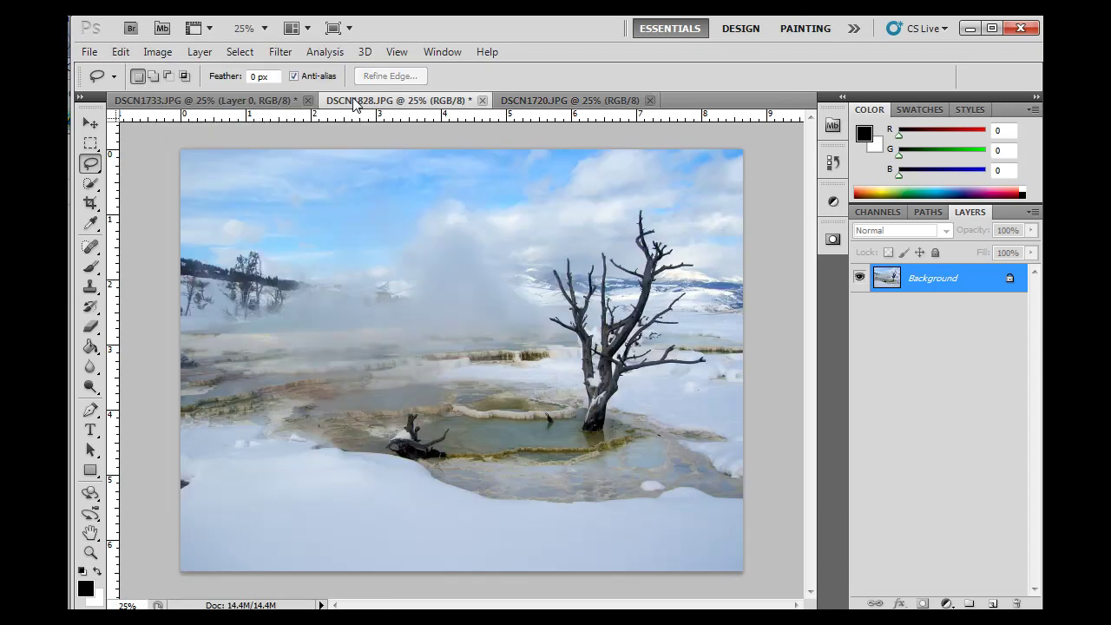
{"action": "left_click", "coordinate": [121, 52]}
{"action": "left_click", "coordinate": [177, 171]}
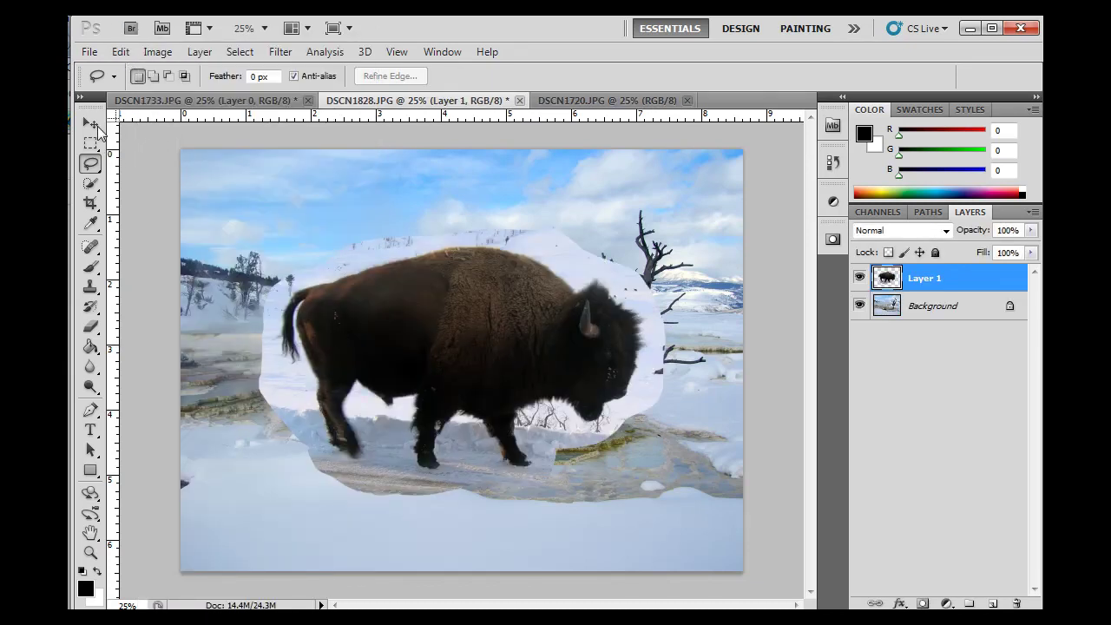
Position the pasted bison layer with the Move tool and hide the Background layer.
{"action": "left_click", "coordinate": [90, 122]}
{"action": "mouse_move", "coordinate": [556, 384]}
{"action": "left_mouse_down"}
{"action": "mouse_move", "coordinate": [476, 408]}
{"action": "mouse_move", "coordinate": [643, 375]}
{"action": "mouse_move", "coordinate": [545, 380]}
{"action": "mouse_move", "coordinate": [550, 373]}
{"action": "mouse_move", "coordinate": [534, 446]}
{"action": "mouse_move", "coordinate": [566, 354]}
{"action": "mouse_move", "coordinate": [534, 367]}
{"action": "mouse_move", "coordinate": [553, 394]}
{"action": "left_mouse_up"}
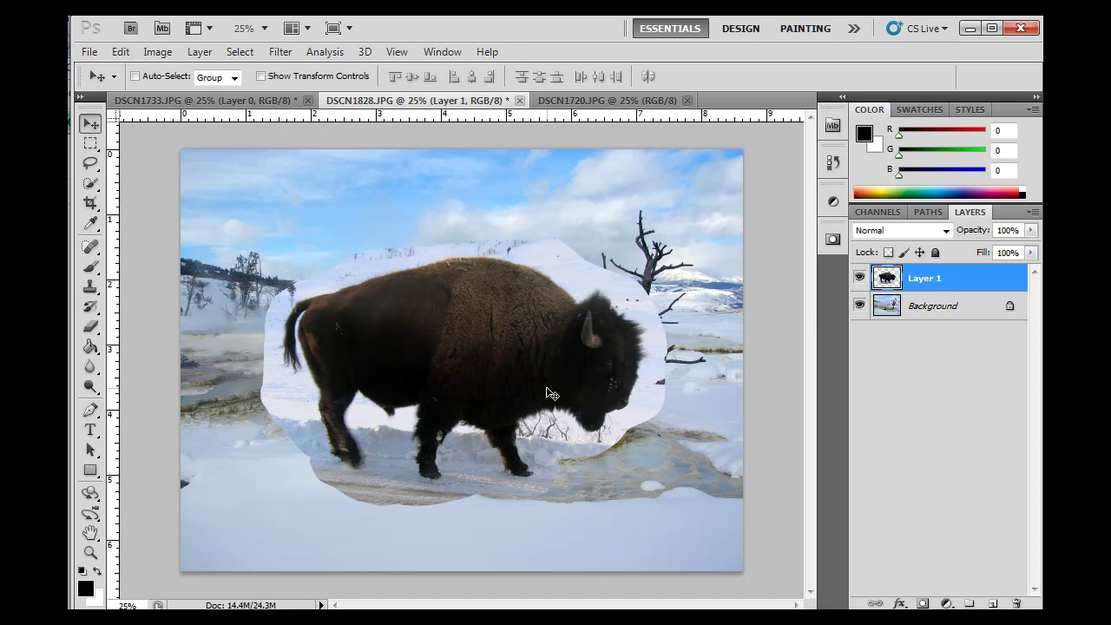
{"action": "mouse_move", "coordinate": [547, 382]}
{"action": "left_mouse_down"}
{"action": "mouse_move", "coordinate": [537, 385]}
{"action": "mouse_move", "coordinate": [570, 408]}
{"action": "mouse_move", "coordinate": [566, 379]}
{"action": "mouse_move", "coordinate": [538, 378]}
{"action": "mouse_move", "coordinate": [555, 377]}
{"action": "mouse_move", "coordinate": [549, 366]}
{"action": "left_mouse_up"}
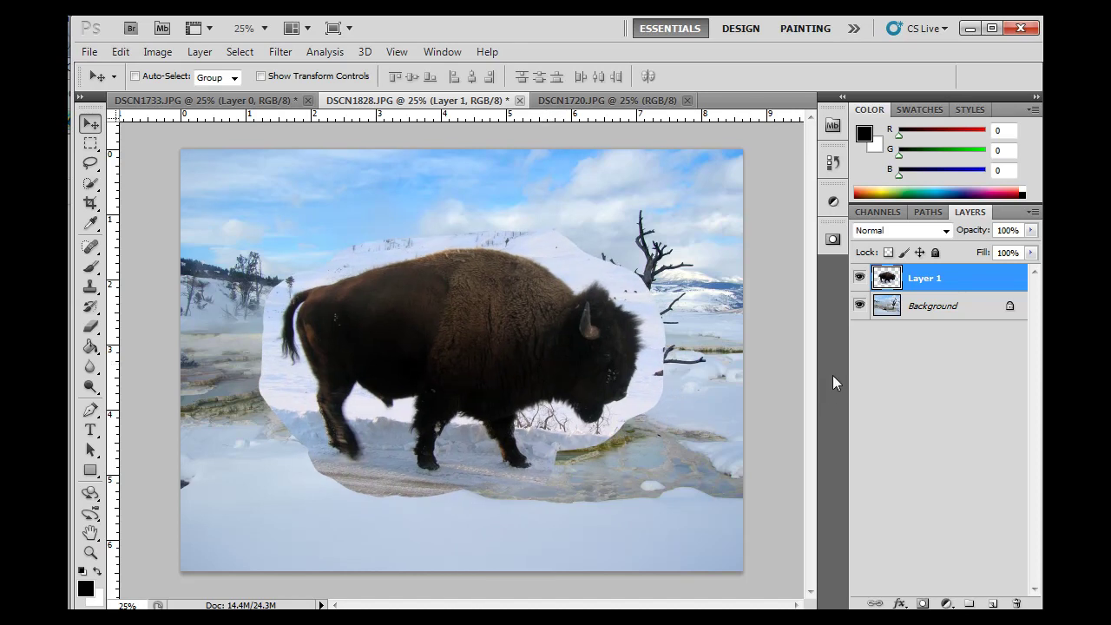
{"action": "left_click", "coordinate": [858, 305]}
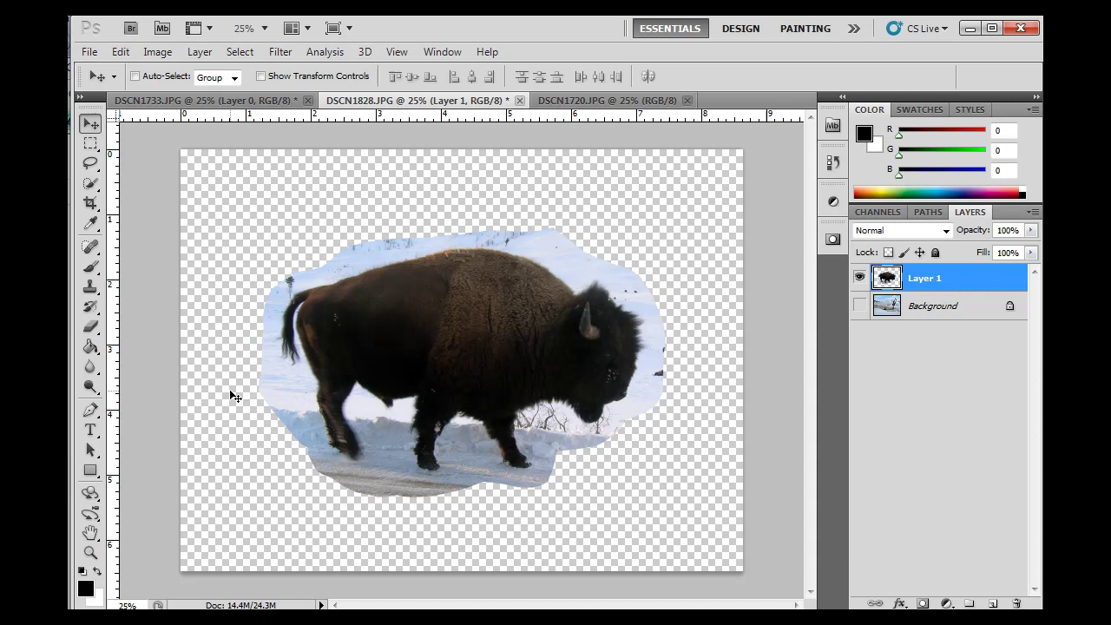
Select the Eraser tool with a 47 px brush.
{"action": "left_click", "coordinate": [90, 328]}
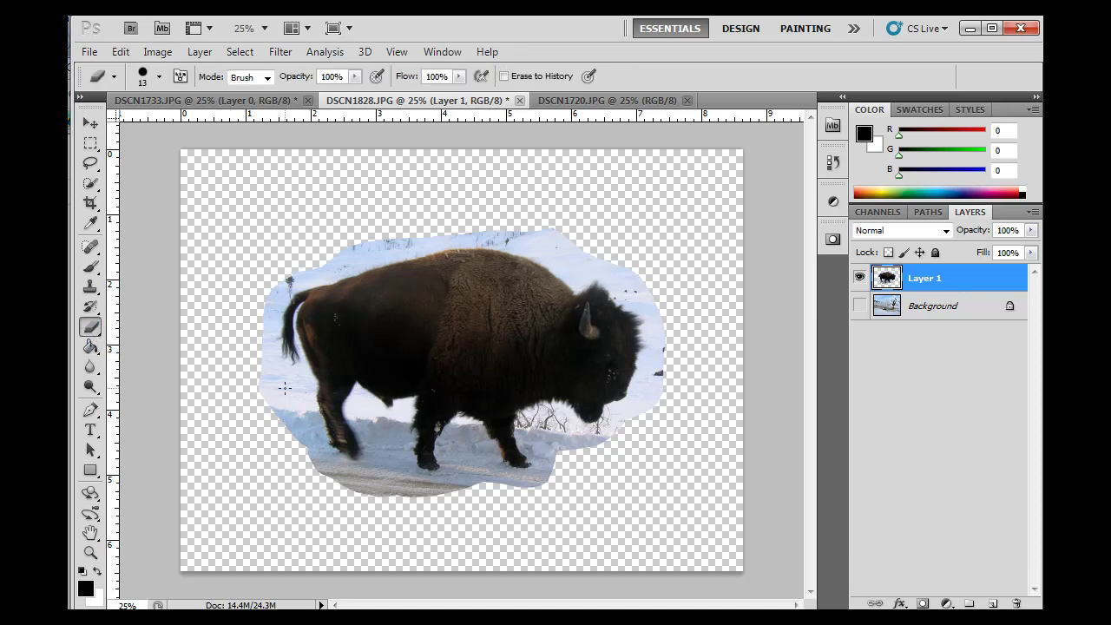
{"action": "left_click", "coordinate": [159, 77]}
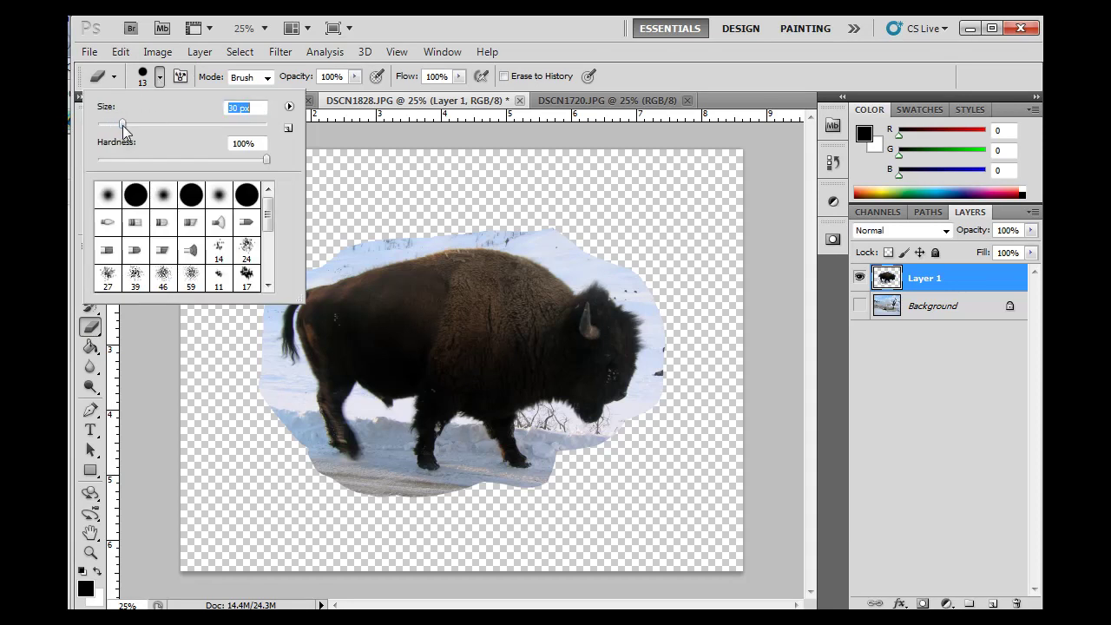
{"action": "left_click_drag", "start_coordinate": [122, 125], "coordinate": [137, 124]}
{"action": "left_click", "coordinate": [158, 79]}
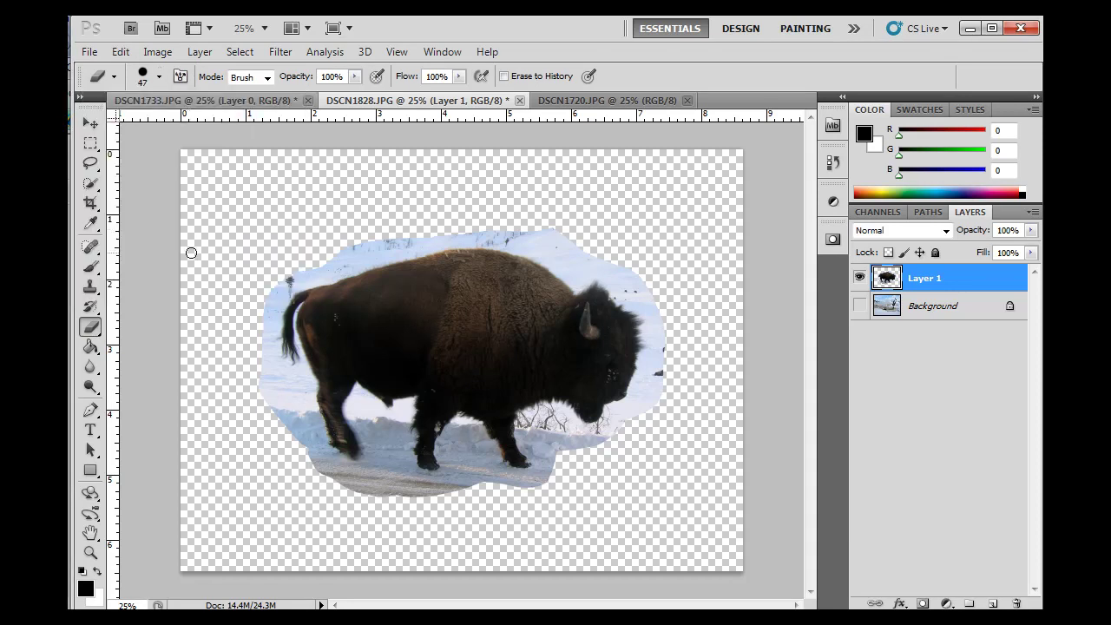
Erase the leftover snow around the bison's tail and hind leg.
{"action": "mouse_move", "coordinate": [270, 409]}
{"action": "left_mouse_down"}
{"action": "mouse_move", "coordinate": [258, 392]}
{"action": "mouse_move", "coordinate": [290, 422]}
{"action": "mouse_move", "coordinate": [300, 397]}
{"action": "mouse_move", "coordinate": [296, 410]}
{"action": "left_mouse_up"}
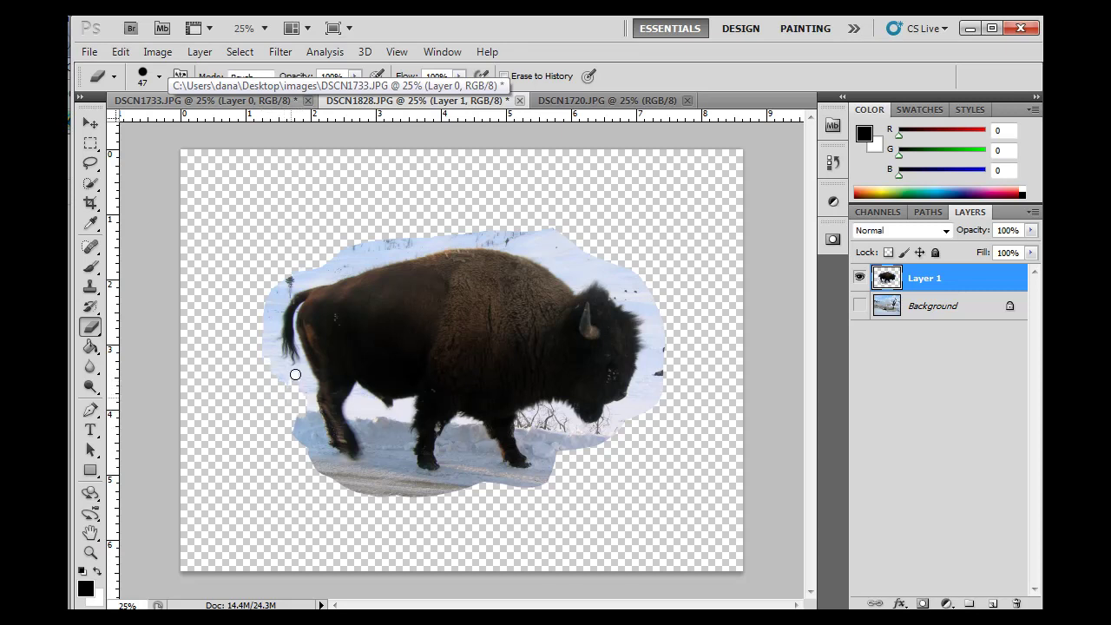
{"action": "mouse_move", "coordinate": [266, 356]}
{"action": "left_mouse_down"}
{"action": "mouse_move", "coordinate": [269, 288]}
{"action": "mouse_move", "coordinate": [368, 241]}
{"action": "left_mouse_up"}
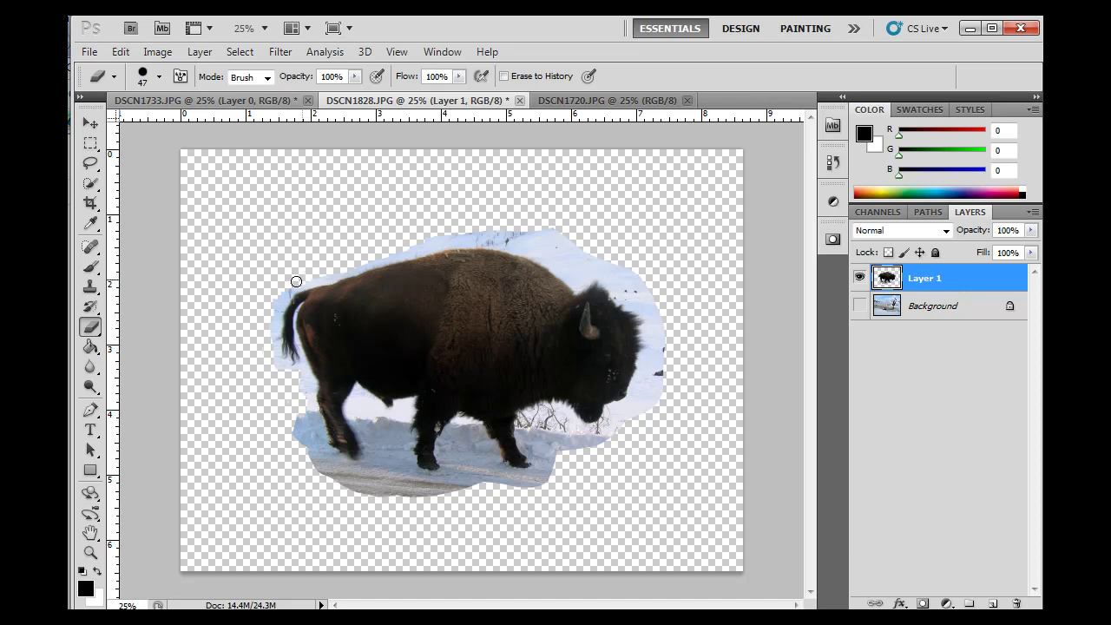
{"action": "mouse_move", "coordinate": [275, 320]}
{"action": "left_mouse_down"}
{"action": "mouse_move", "coordinate": [276, 365]}
{"action": "mouse_move", "coordinate": [297, 370]}
{"action": "mouse_move", "coordinate": [305, 393]}
{"action": "mouse_move", "coordinate": [306, 376]}
{"action": "mouse_move", "coordinate": [336, 462]}
{"action": "mouse_move", "coordinate": [301, 409]}
{"action": "mouse_move", "coordinate": [298, 440]}
{"action": "left_mouse_up"}
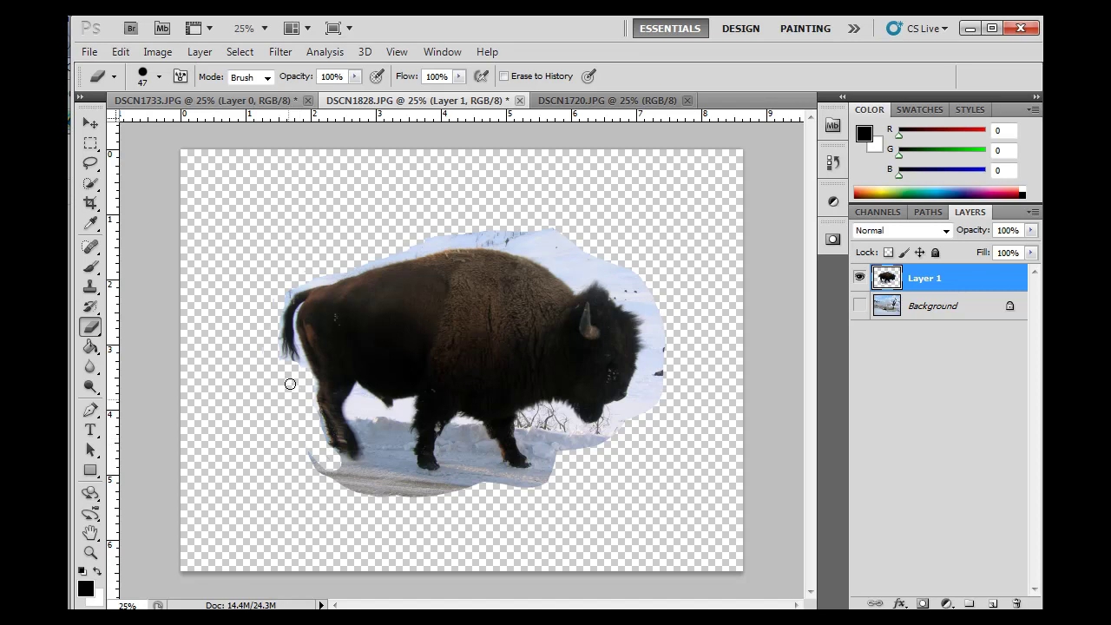
{"action": "mouse_move", "coordinate": [290, 384]}
{"action": "left_mouse_down"}
{"action": "mouse_move", "coordinate": [286, 432]}
{"action": "mouse_move", "coordinate": [325, 478]}
{"action": "mouse_move", "coordinate": [300, 456]}
{"action": "mouse_move", "coordinate": [324, 465]}
{"action": "mouse_move", "coordinate": [298, 449]}
{"action": "mouse_move", "coordinate": [307, 437]}
{"action": "mouse_move", "coordinate": [333, 459]}
{"action": "mouse_move", "coordinate": [319, 472]}
{"action": "mouse_move", "coordinate": [340, 482]}
{"action": "mouse_move", "coordinate": [330, 481]}
{"action": "mouse_move", "coordinate": [344, 466]}
{"action": "mouse_move", "coordinate": [380, 492]}
{"action": "left_mouse_up"}
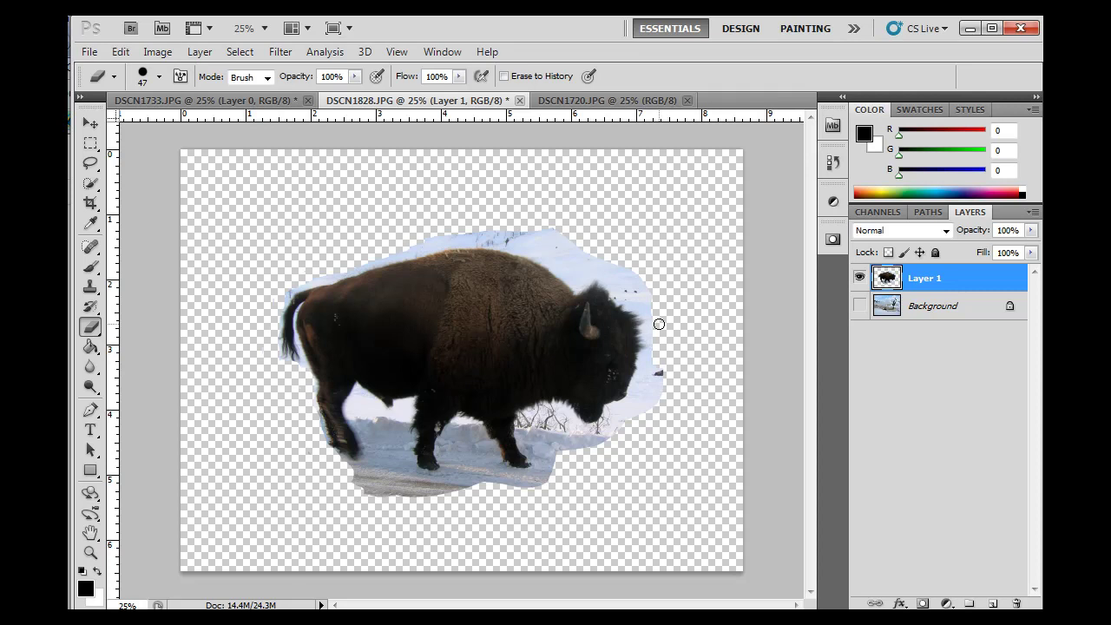
Hide the bison layer, show the landscape Background and erase sky left of the tree.
{"action": "left_click", "coordinate": [860, 279]}
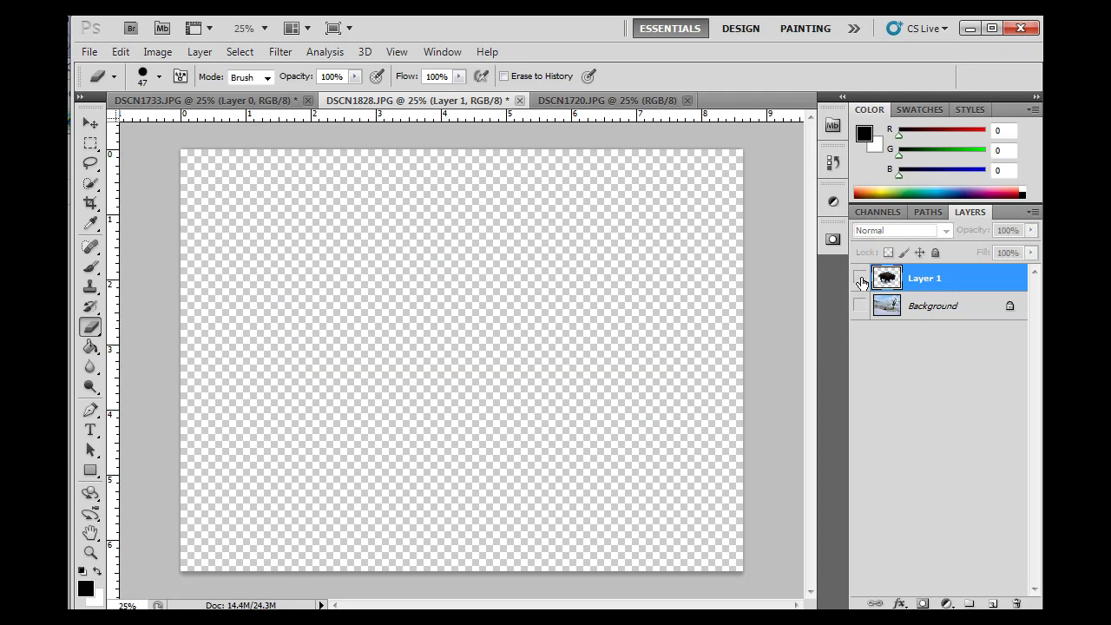
{"action": "left_click", "coordinate": [962, 312]}
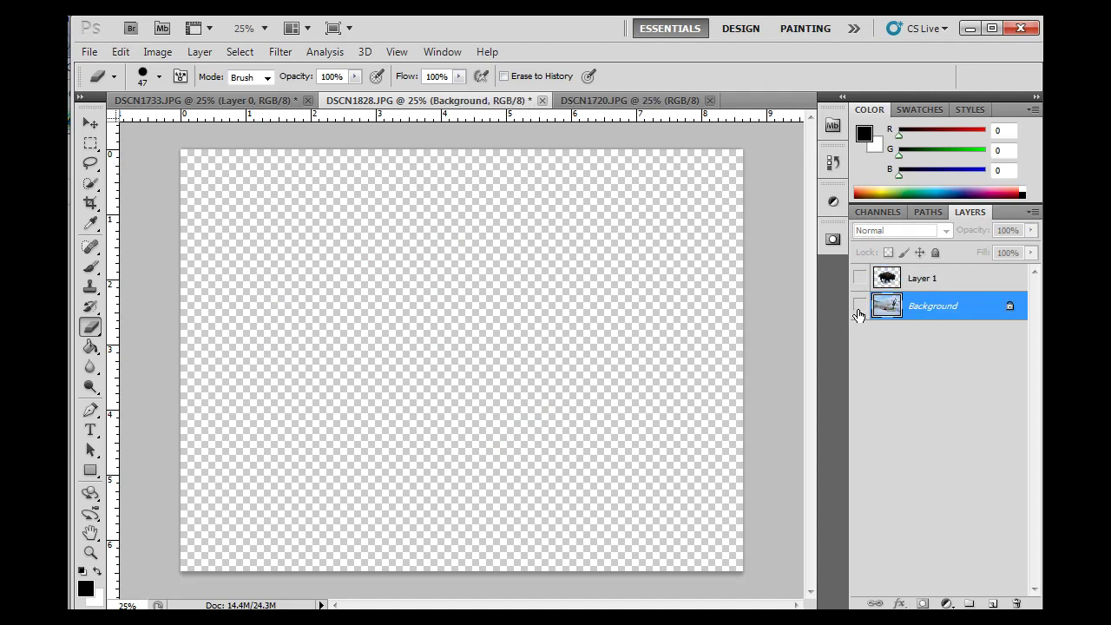
{"action": "left_click", "coordinate": [859, 305]}
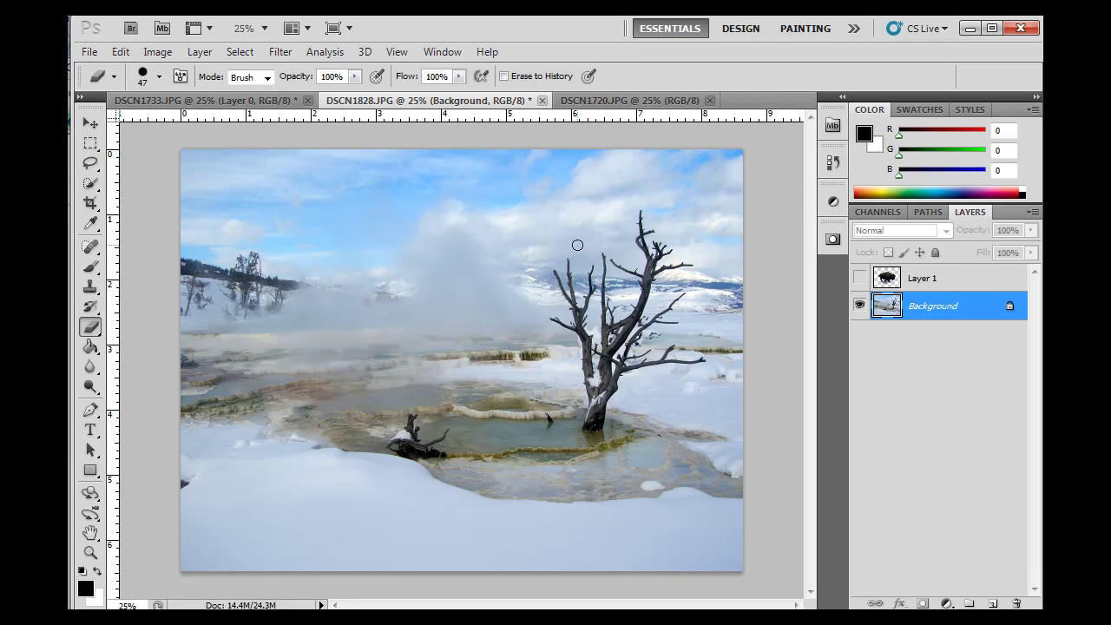
{"action": "mouse_move", "coordinate": [577, 245]}
{"action": "left_mouse_down"}
{"action": "mouse_move", "coordinate": [488, 256]}
{"action": "mouse_move", "coordinate": [584, 251]}
{"action": "mouse_move", "coordinate": [505, 263]}
{"action": "mouse_move", "coordinate": [579, 264]}
{"action": "mouse_move", "coordinate": [496, 276]}
{"action": "mouse_move", "coordinate": [579, 249]}
{"action": "mouse_move", "coordinate": [534, 257]}
{"action": "left_mouse_up"}
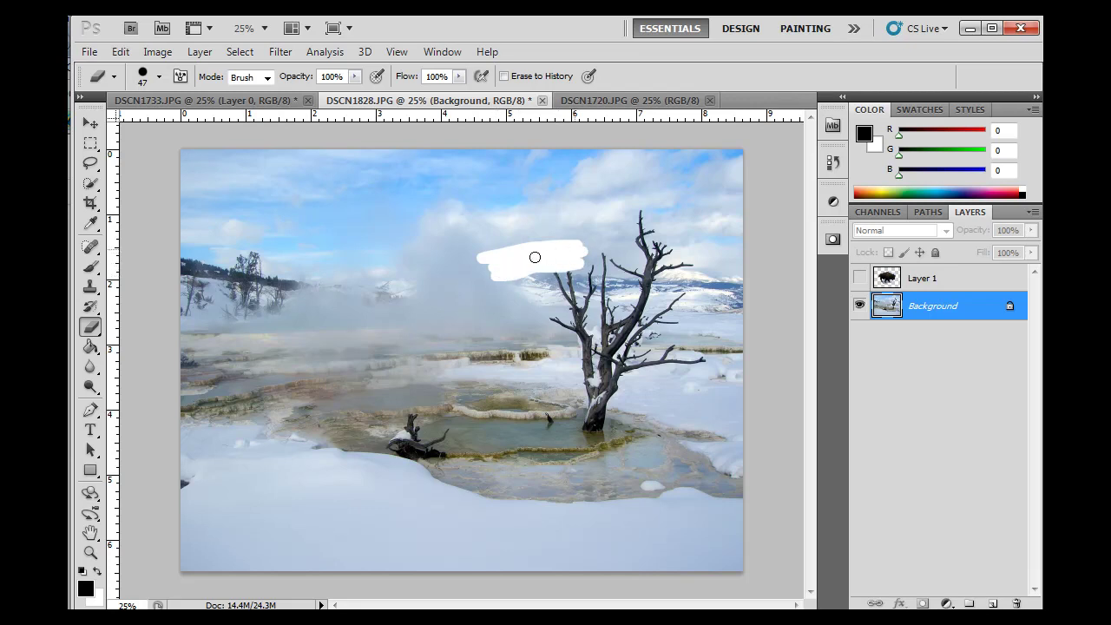
Toggle the bison and landscape layer visibility back and forth, ending with only the landscape shown.
{"action": "left_click", "coordinate": [860, 306]}
{"action": "left_click", "coordinate": [860, 278]}
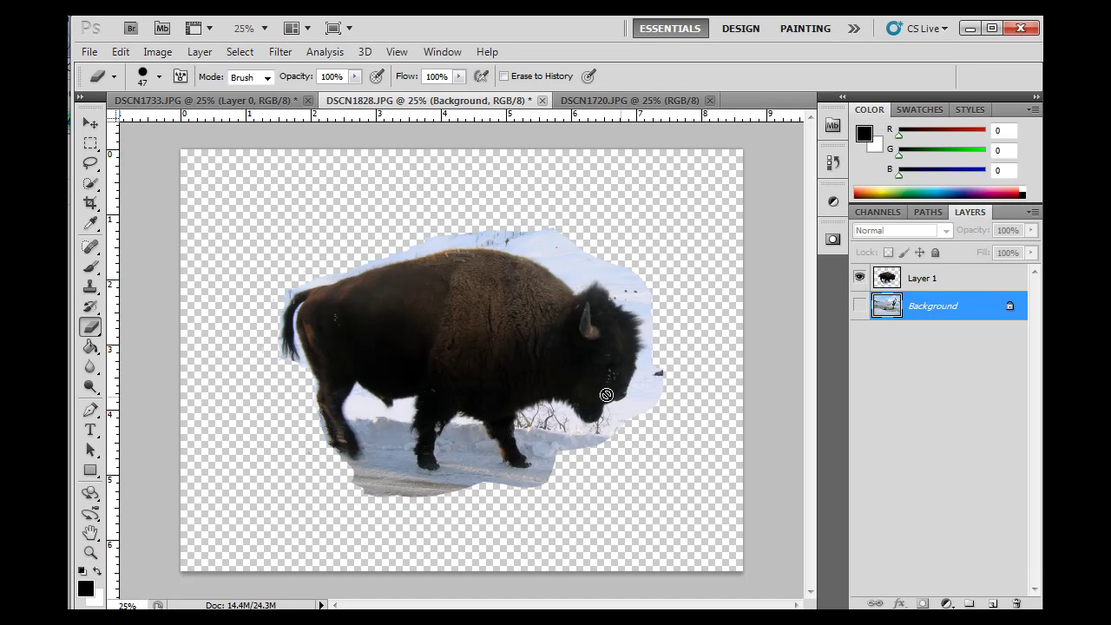
{"action": "left_click", "coordinate": [859, 278]}
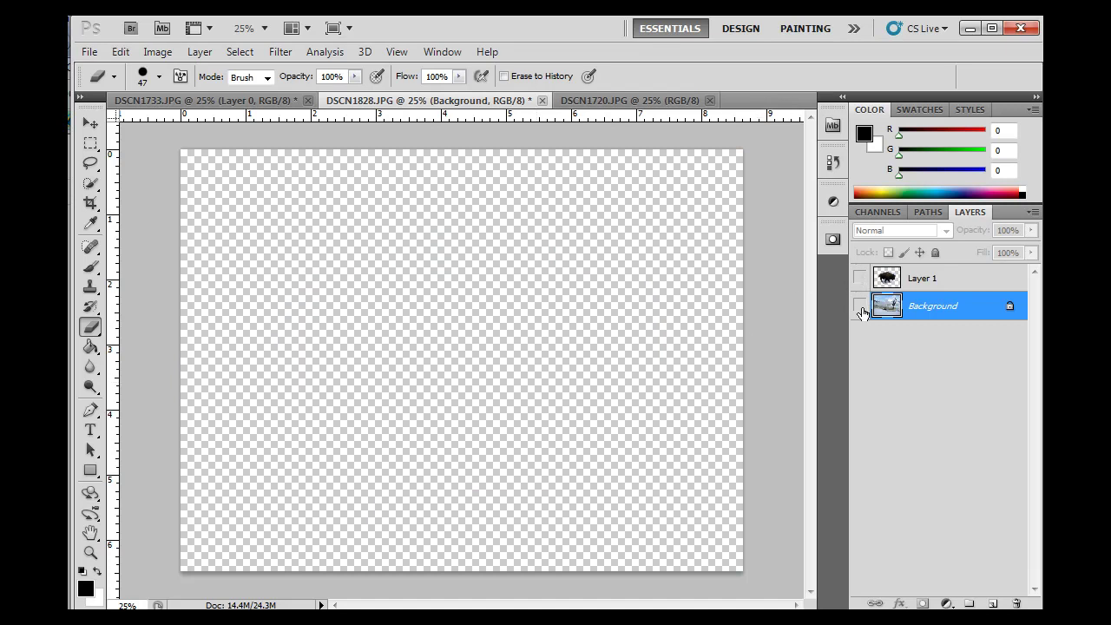
{"action": "left_click", "coordinate": [860, 305]}
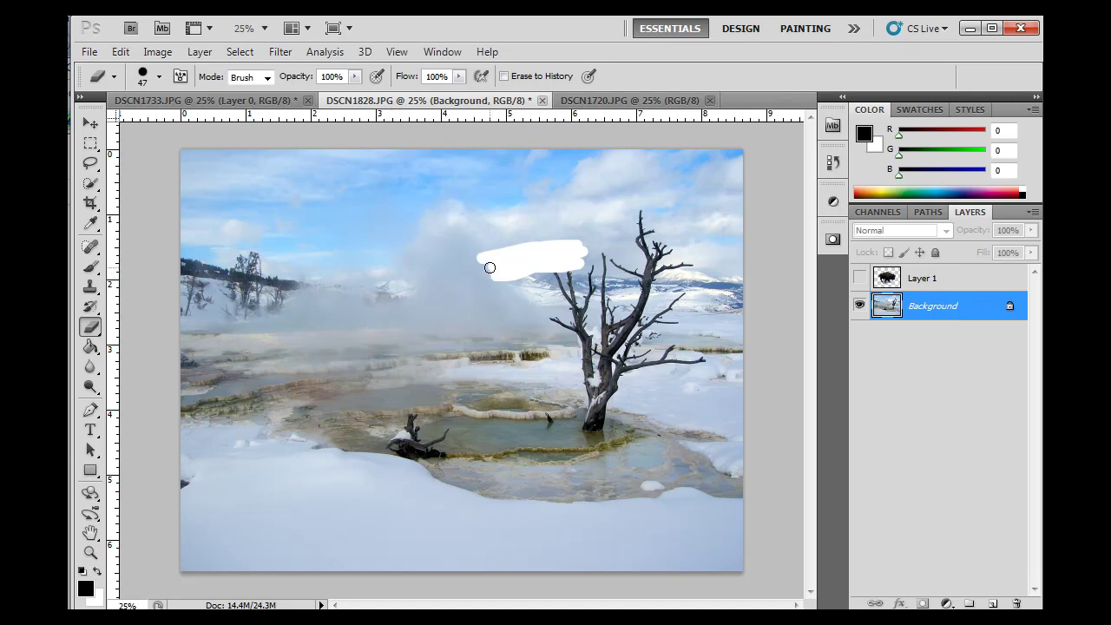
Convert the Background into Layer 0 and erase the white sky patch left of the tree.
{"action": "double_click", "coordinate": [989, 313]}
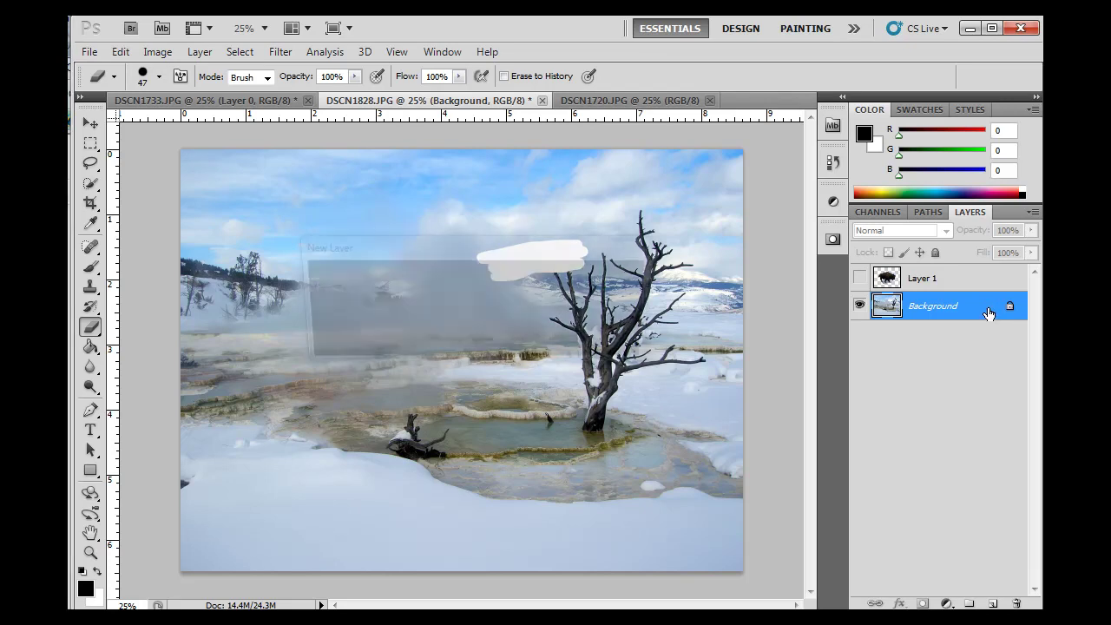
{"action": "left_click", "coordinate": [616, 278]}
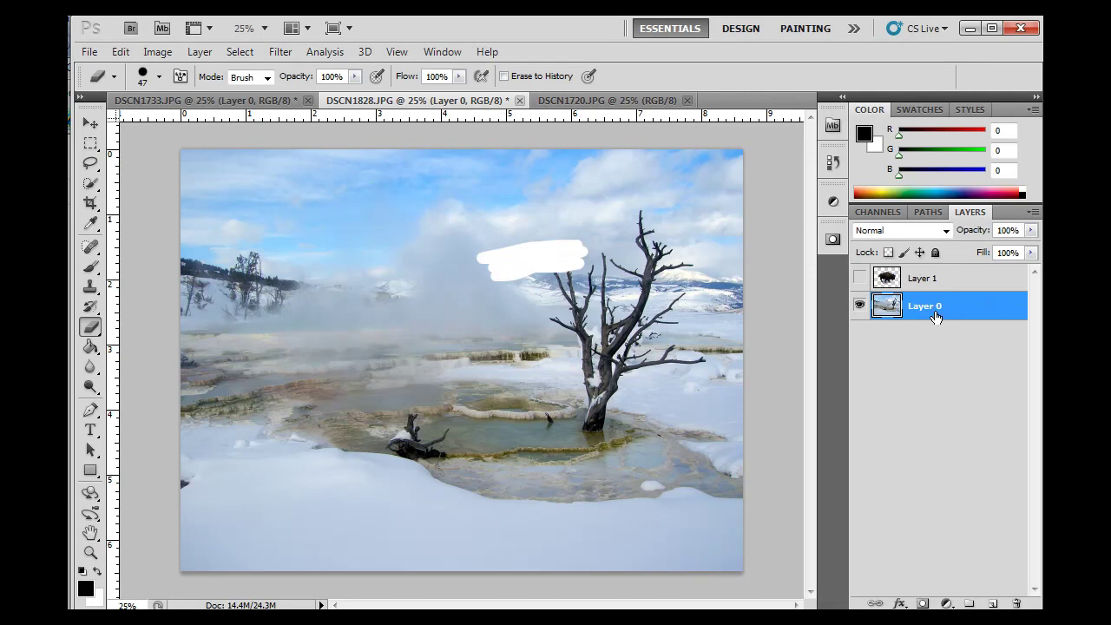
{"action": "mouse_move", "coordinate": [575, 265]}
{"action": "left_mouse_down"}
{"action": "mouse_move", "coordinate": [510, 267]}
{"action": "mouse_move", "coordinate": [591, 241]}
{"action": "mouse_move", "coordinate": [478, 272]}
{"action": "mouse_move", "coordinate": [547, 236]}
{"action": "mouse_move", "coordinate": [460, 247]}
{"action": "mouse_move", "coordinate": [528, 244]}
{"action": "mouse_move", "coordinate": [467, 261]}
{"action": "mouse_move", "coordinate": [516, 274]}
{"action": "mouse_move", "coordinate": [614, 238]}
{"action": "mouse_move", "coordinate": [519, 242]}
{"action": "mouse_move", "coordinate": [557, 244]}
{"action": "left_mouse_up"}
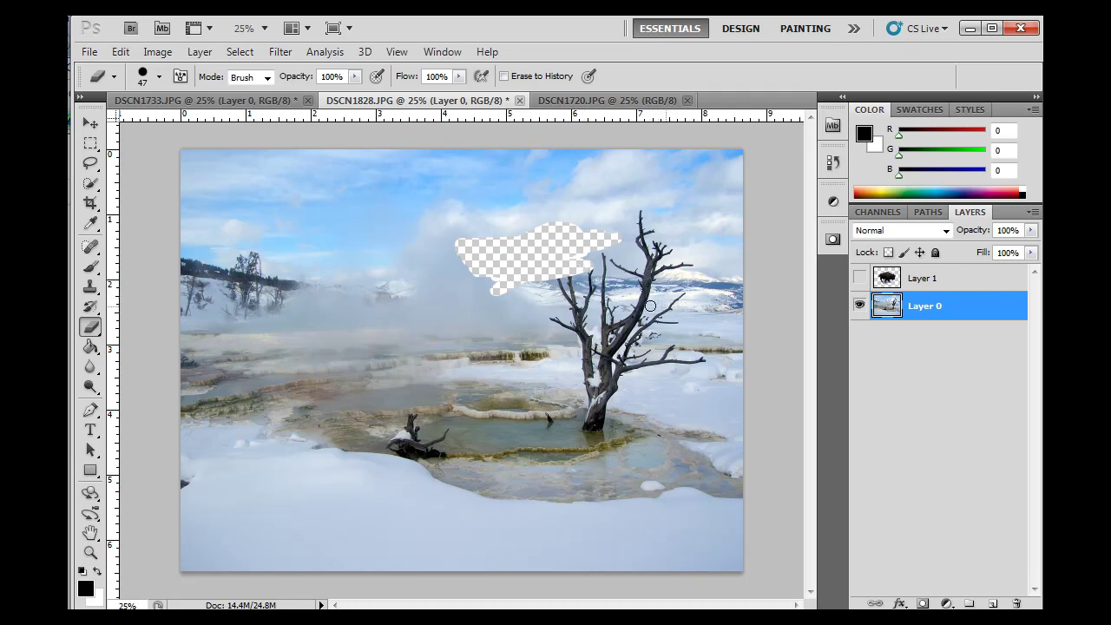
Revert in History to an earlier Eraser state before Make Layer, then show bison Layer 1.
{"action": "left_click", "coordinate": [832, 164]}
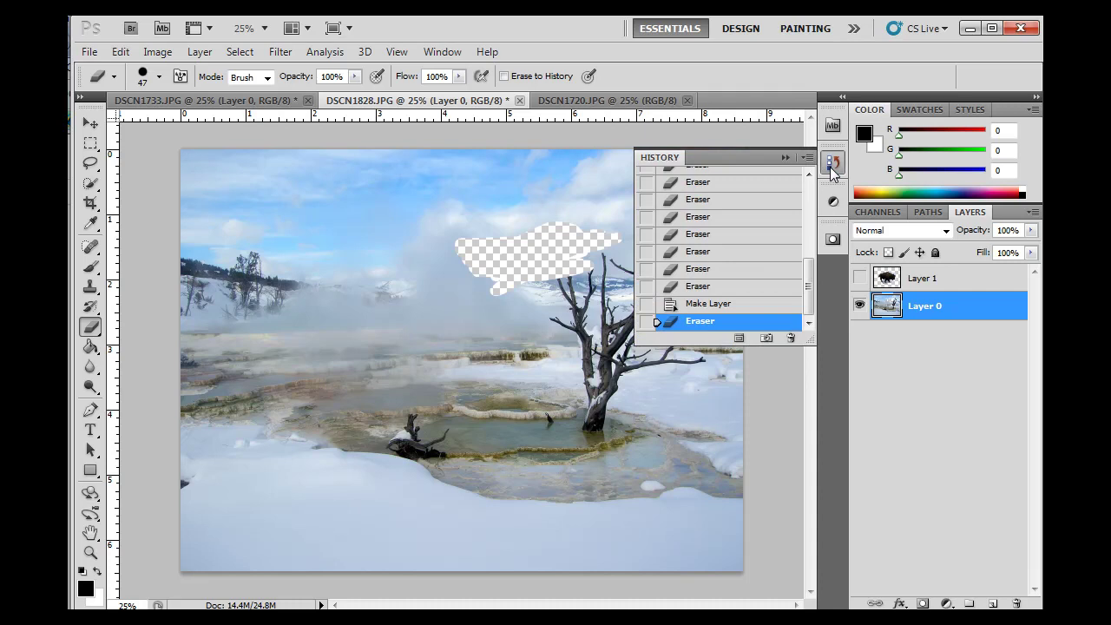
{"action": "left_click", "coordinate": [733, 304]}
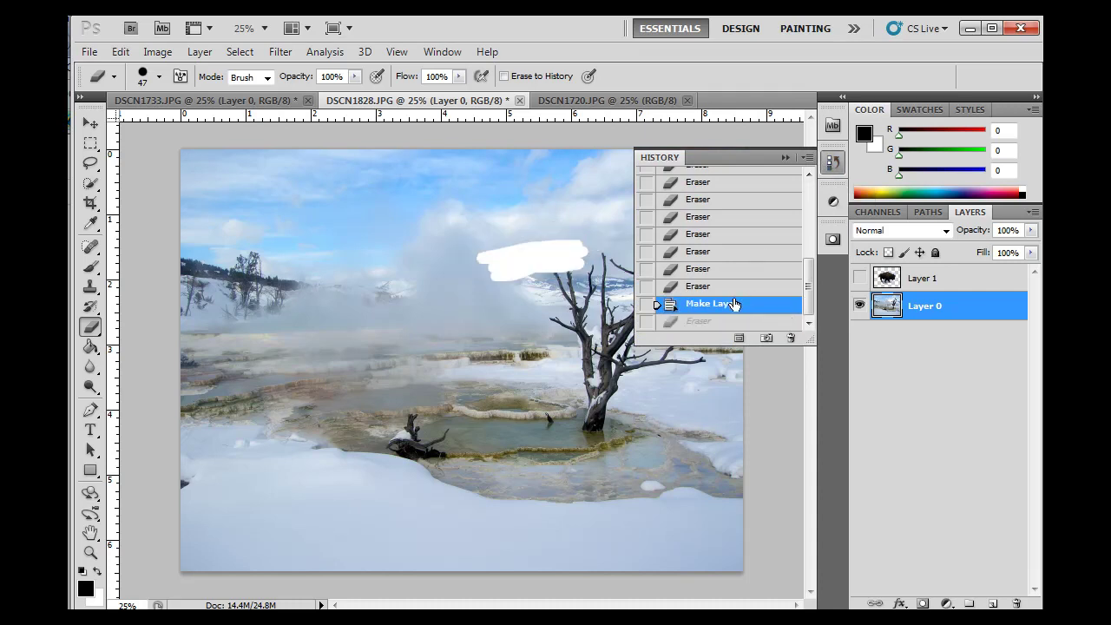
{"action": "left_click", "coordinate": [733, 287]}
{"action": "left_click", "coordinate": [729, 270]}
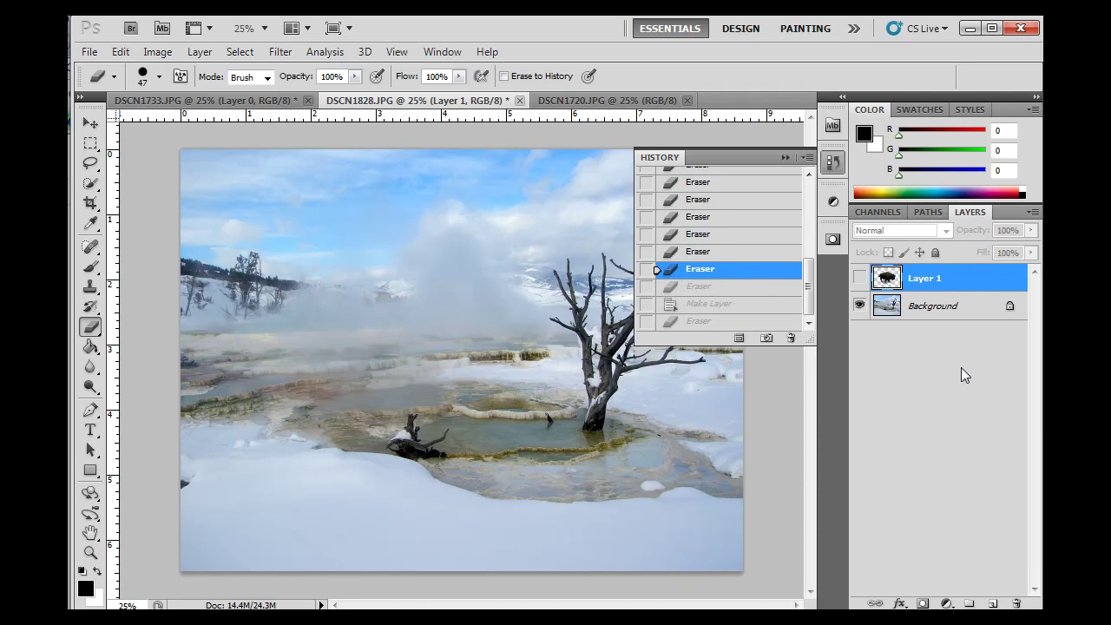
{"action": "left_click", "coordinate": [787, 158]}
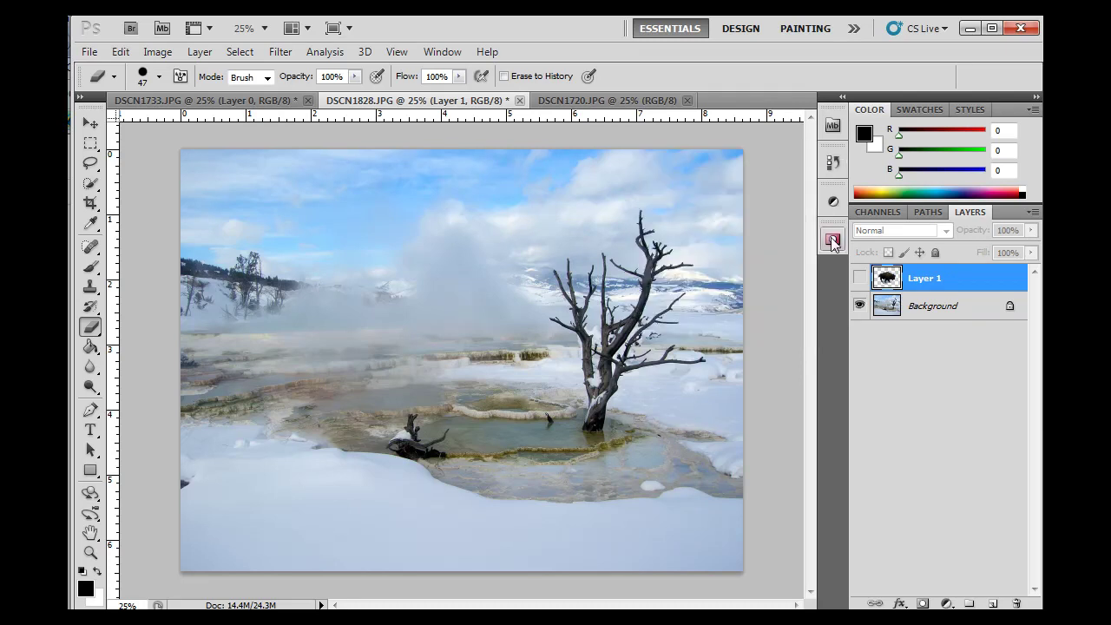
{"action": "left_click", "coordinate": [859, 278]}
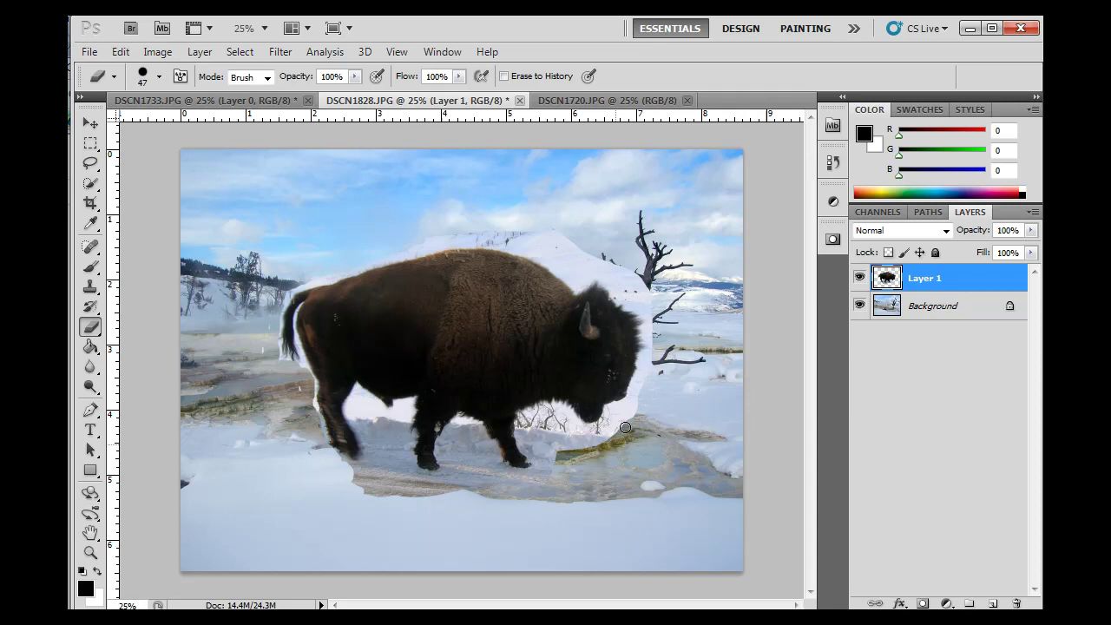
Erase the white halo below the bison's head, then show and select the Background layer.
{"action": "mouse_move", "coordinate": [625, 428]}
{"action": "left_mouse_down"}
{"action": "mouse_move", "coordinate": [631, 416]}
{"action": "mouse_move", "coordinate": [616, 447]}
{"action": "mouse_move", "coordinate": [569, 450]}
{"action": "mouse_move", "coordinate": [557, 474]}
{"action": "mouse_move", "coordinate": [590, 434]}
{"action": "mouse_move", "coordinate": [566, 441]}
{"action": "left_mouse_up"}
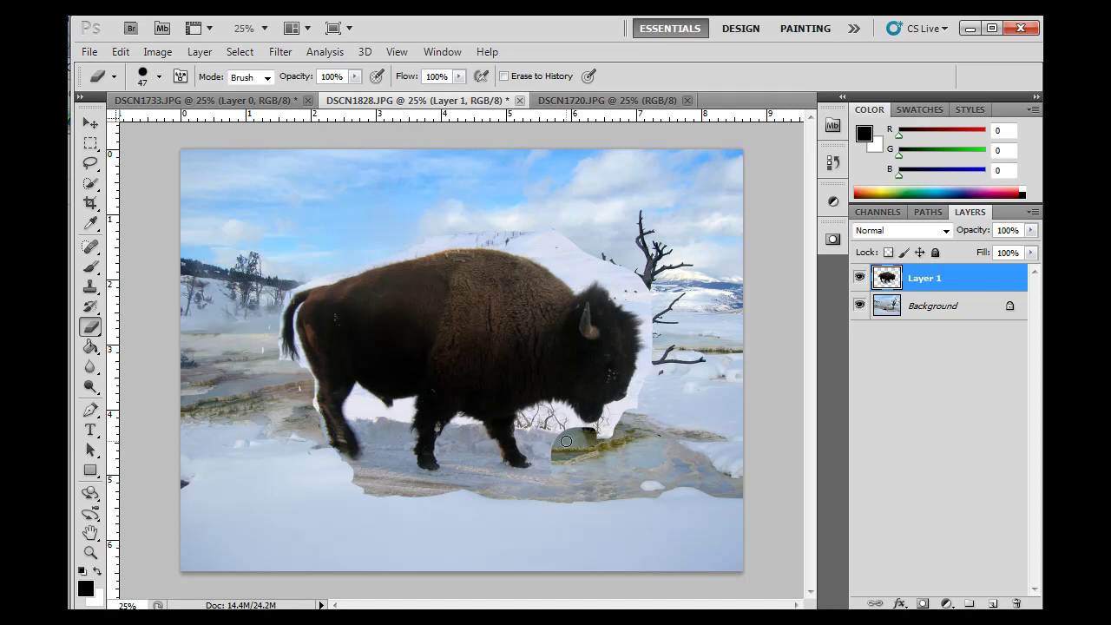
{"action": "key", "text": "v"}
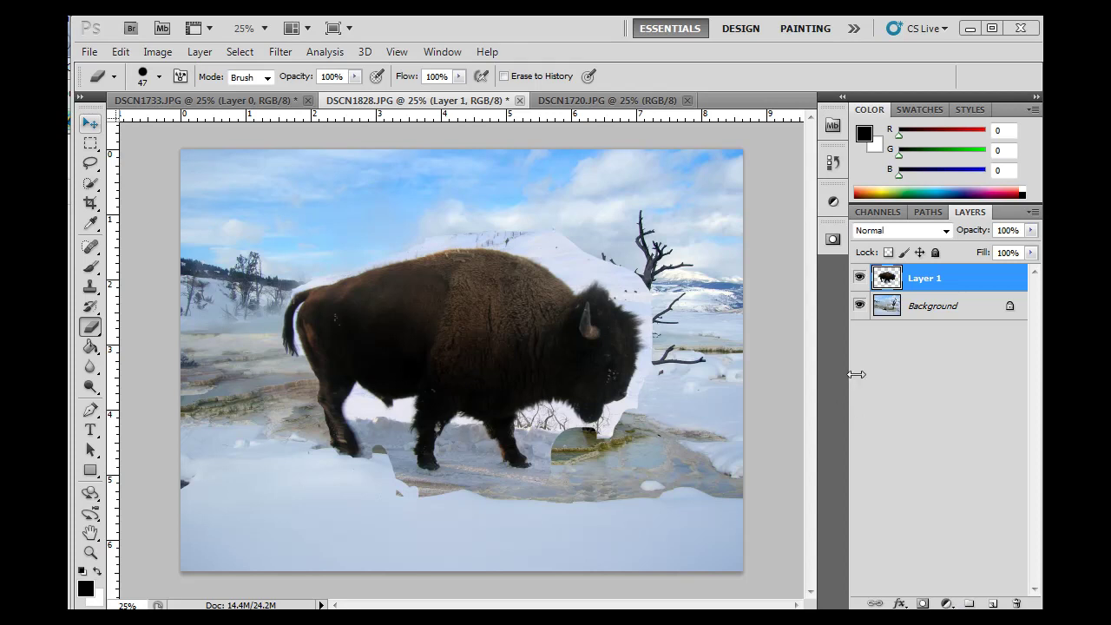
{"action": "left_click", "coordinate": [860, 307]}
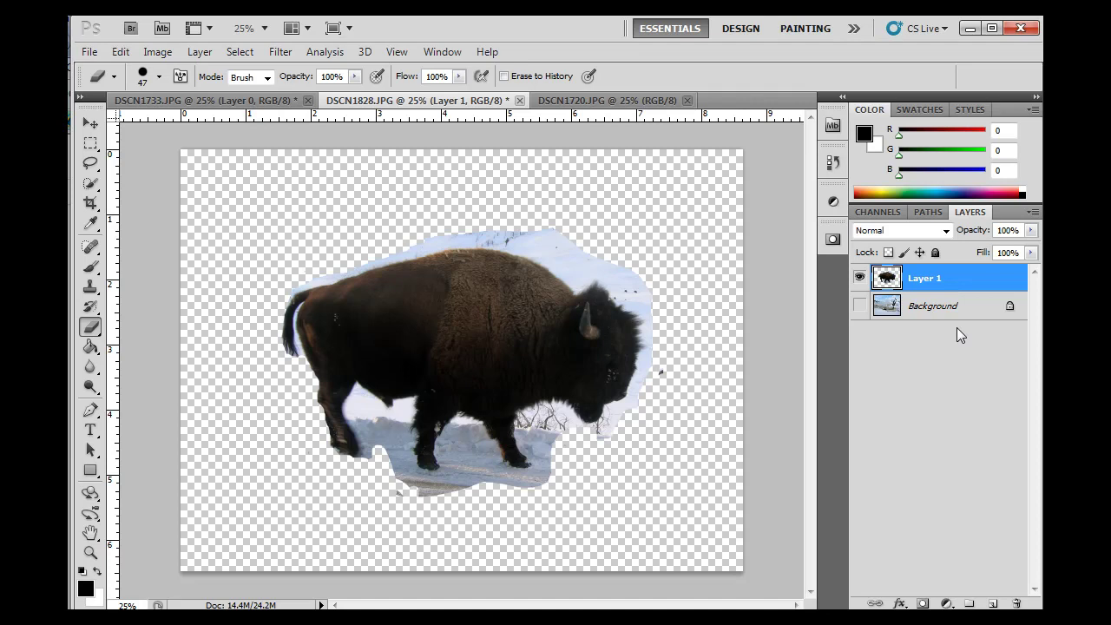
{"action": "left_click", "coordinate": [859, 306]}
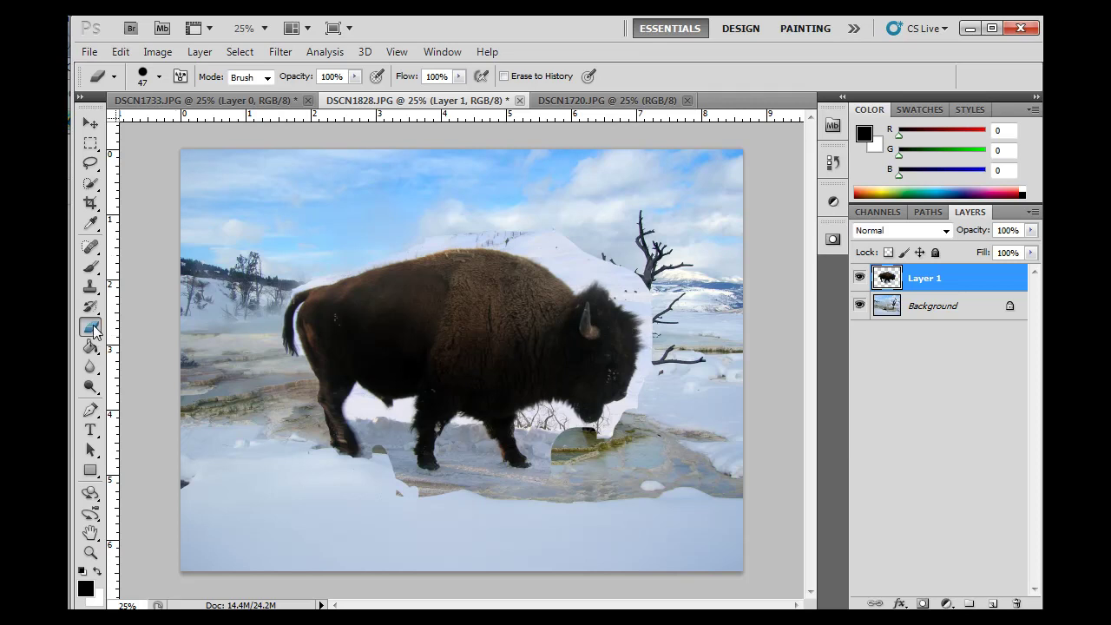
{"action": "left_click", "coordinate": [950, 310]}
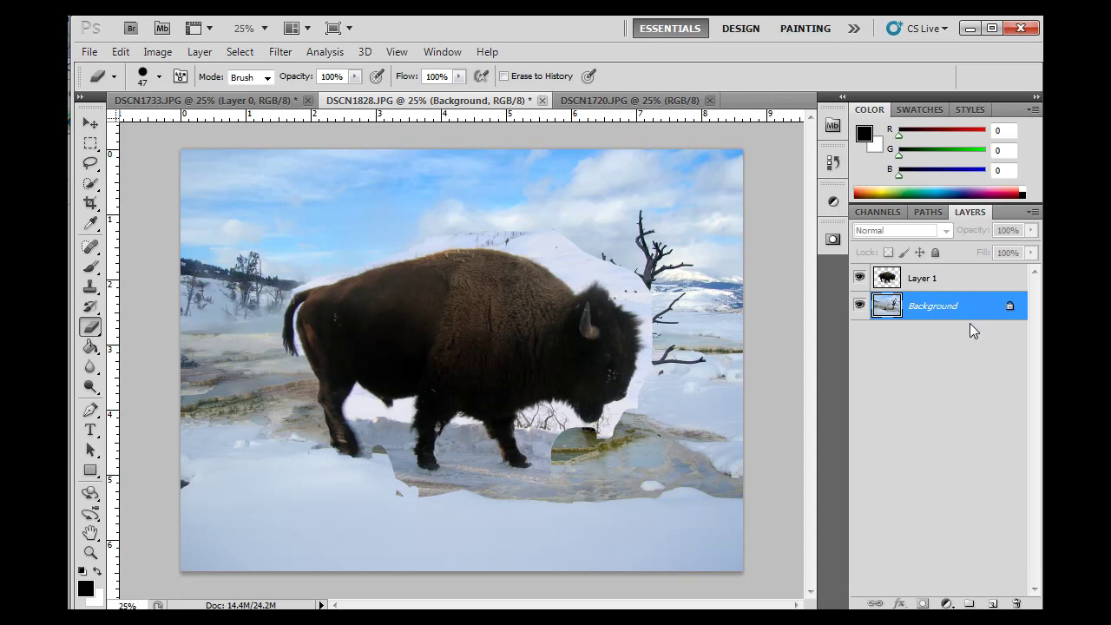
Hide Layer 1, undo the stray white stroke on the Background, then show and select Layer 1.
{"action": "left_click", "coordinate": [942, 285]}
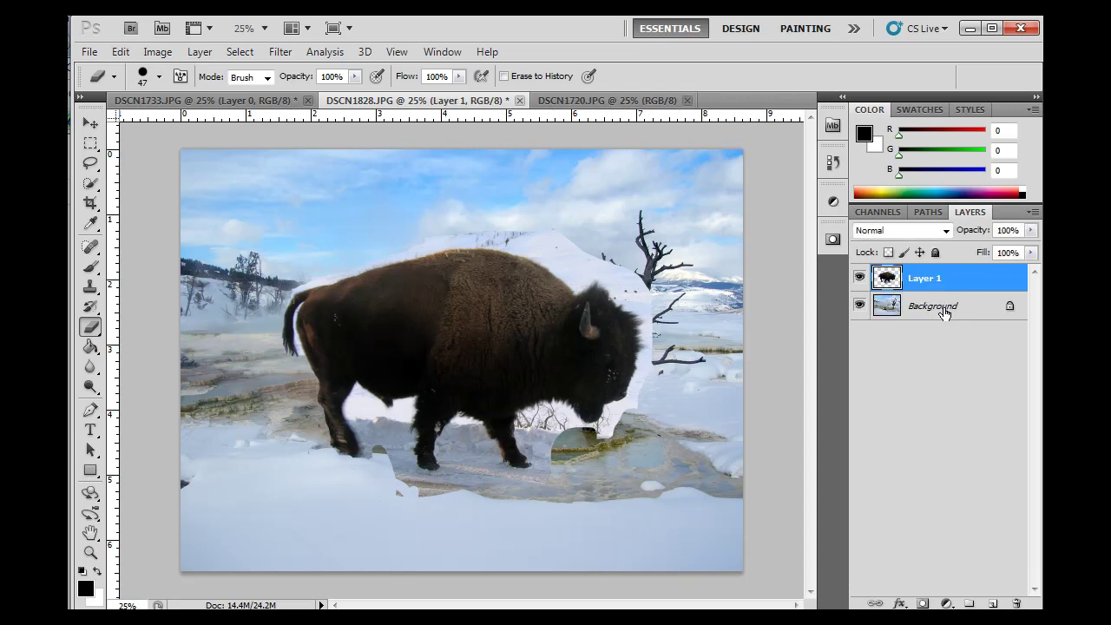
{"action": "left_click", "coordinate": [945, 313]}
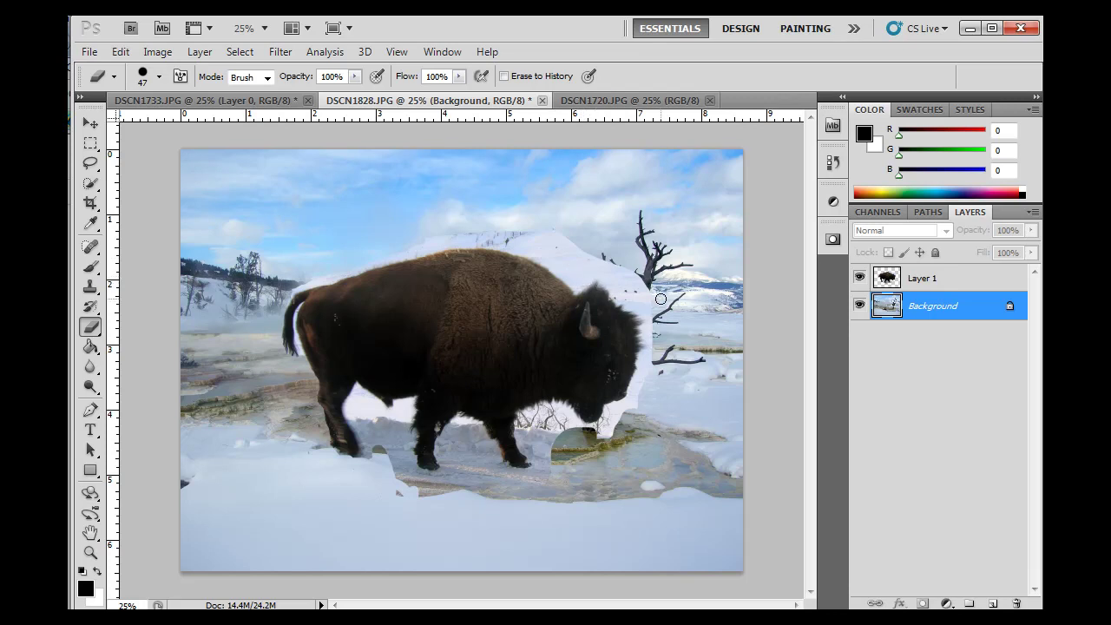
{"action": "left_click", "coordinate": [859, 278]}
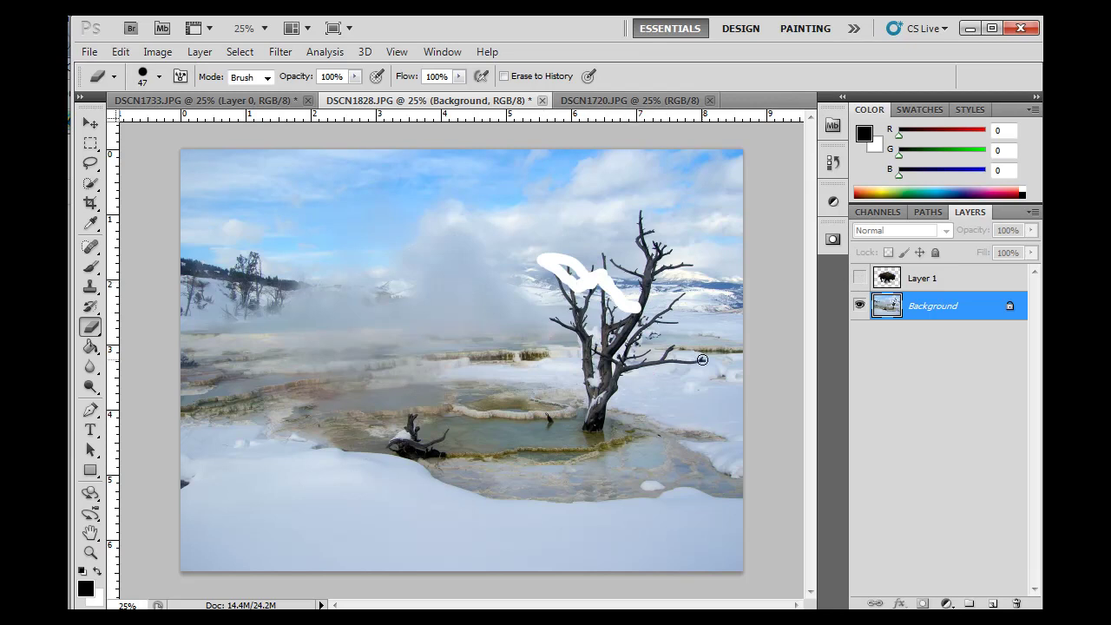
{"action": "key", "text": "ctrl+z"}
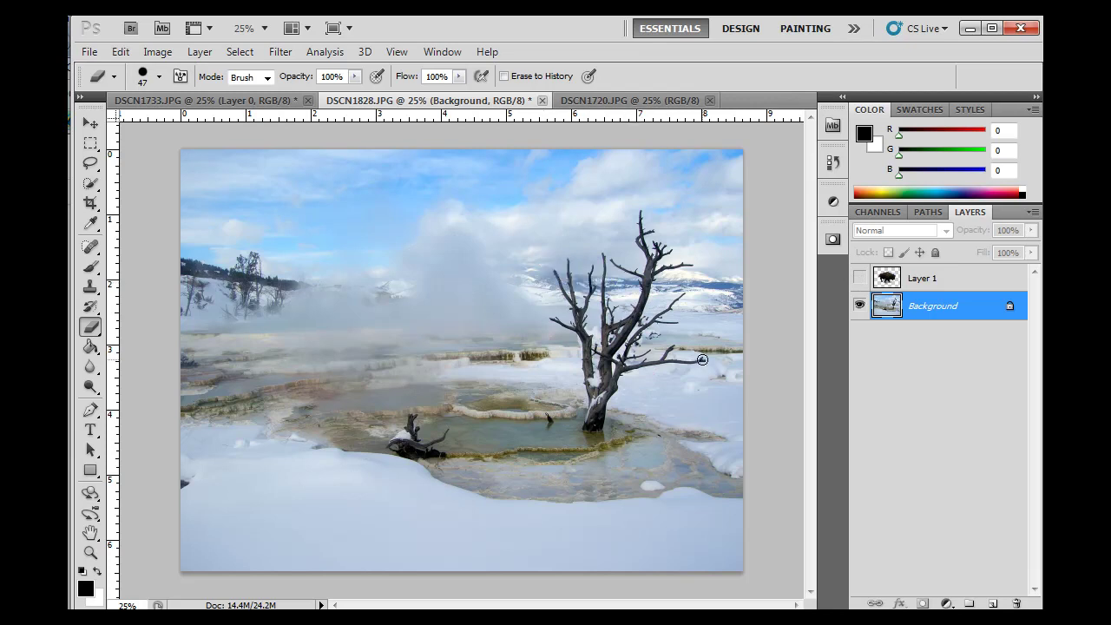
{"action": "left_click", "coordinate": [859, 278]}
{"action": "left_click", "coordinate": [933, 283]}
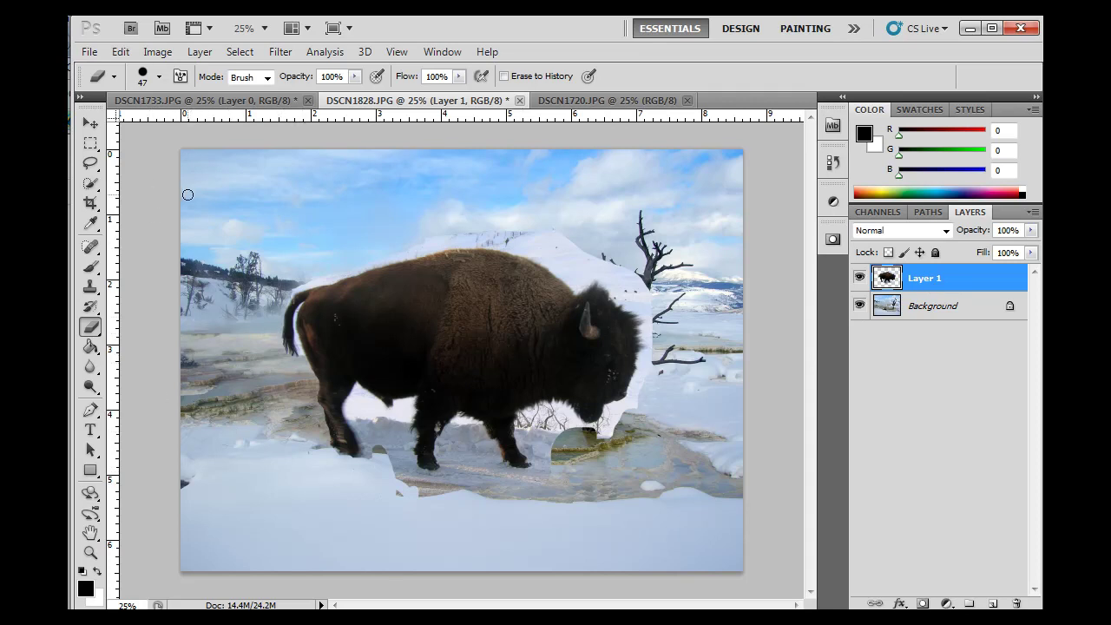
Marquee-select a small rectangle across the bison's back.
{"action": "left_click", "coordinate": [91, 144]}
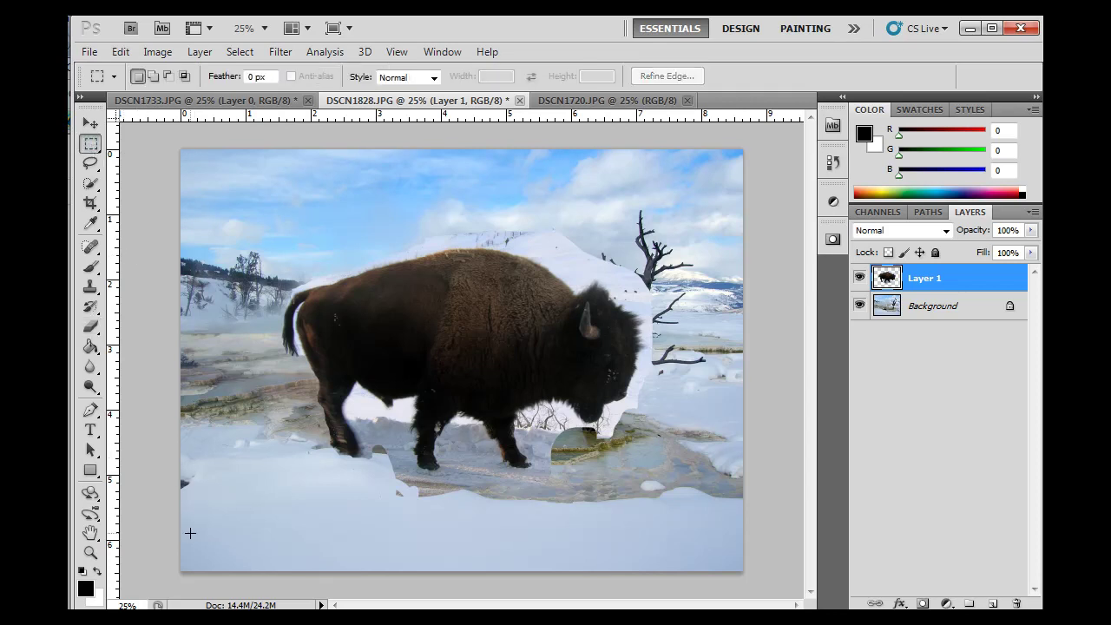
{"action": "left_click_drag", "start_coordinate": [199, 549], "coordinate": [200, 548]}
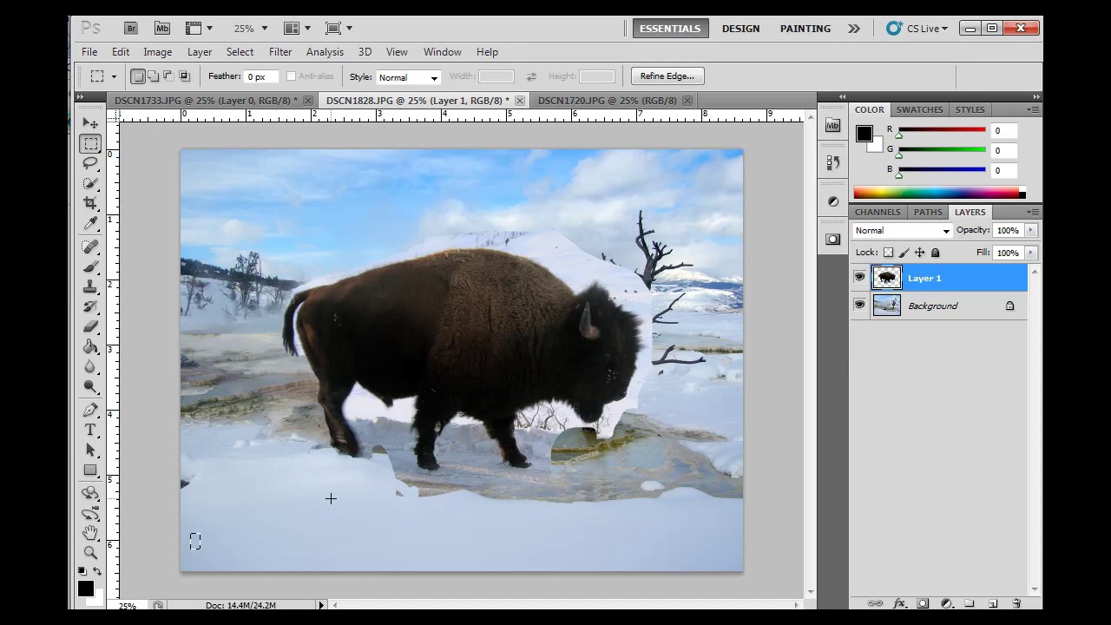
{"action": "left_click", "coordinate": [90, 327]}
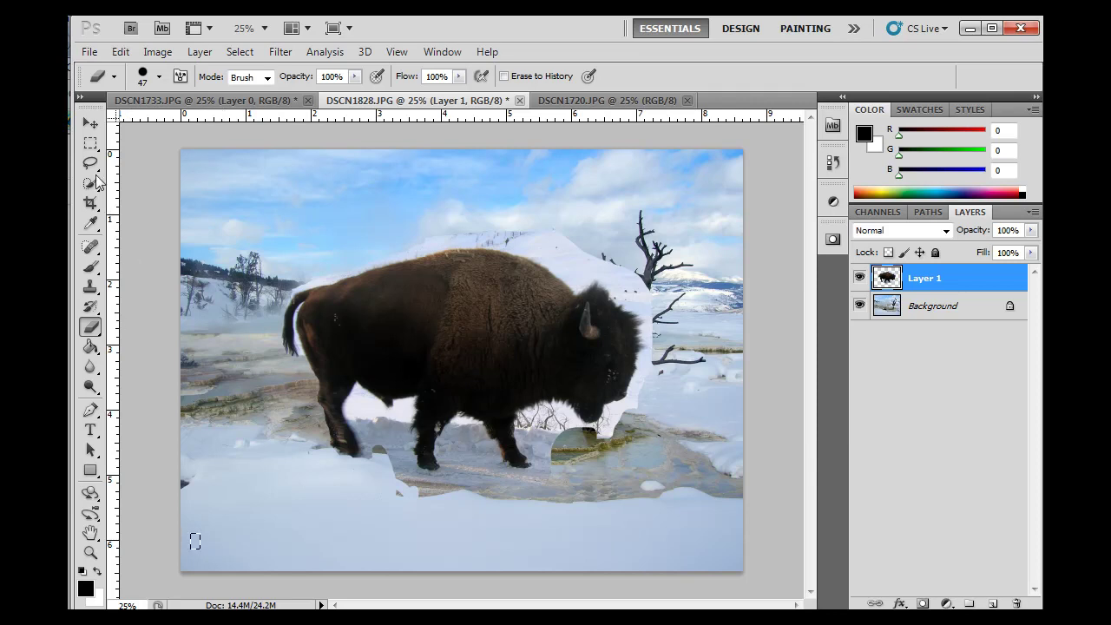
{"action": "left_click", "coordinate": [90, 142]}
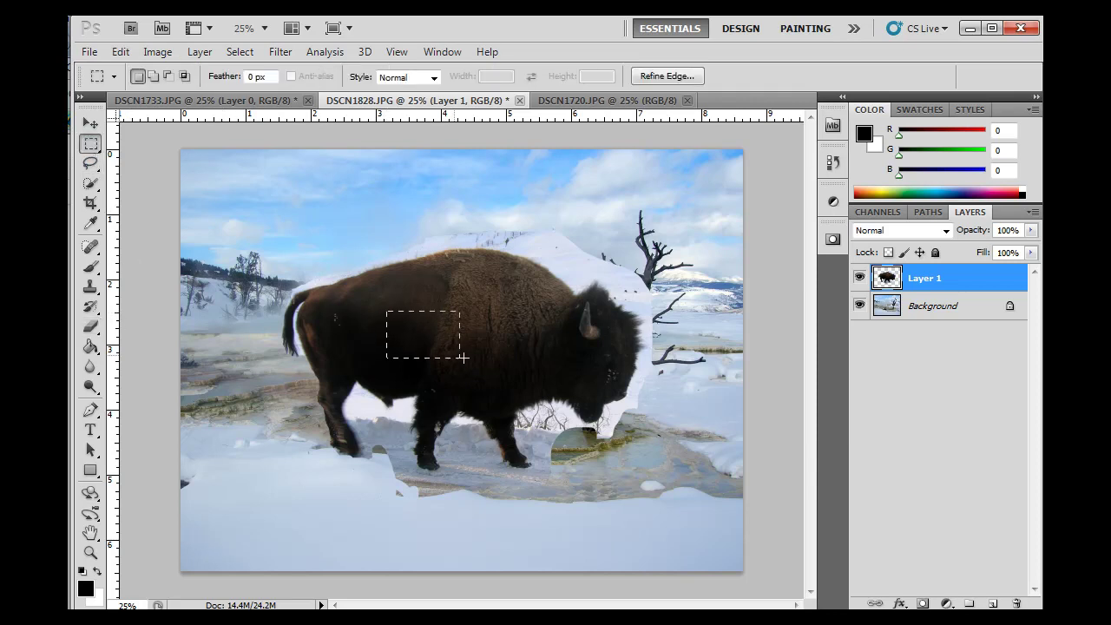
{"action": "left_click_drag", "start_coordinate": [463, 357], "coordinate": [471, 355]}
Test erasing diagonal bands confined to the rectangle, then undo the erasing.
{"action": "left_click", "coordinate": [90, 326]}
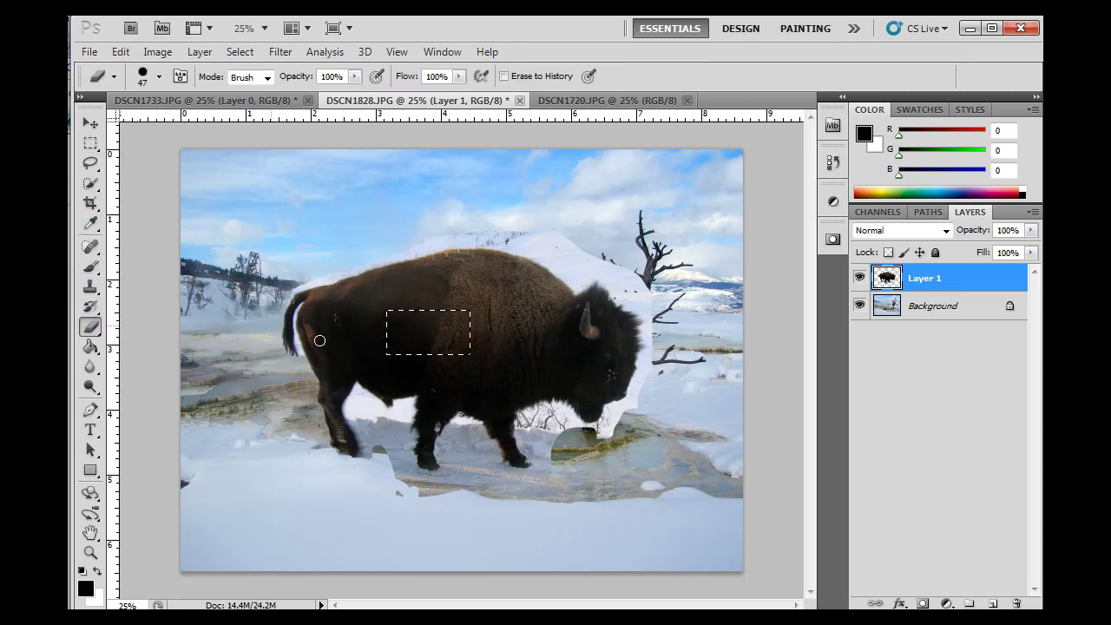
{"action": "left_click_drag", "start_coordinate": [459, 314], "coordinate": [438, 351]}
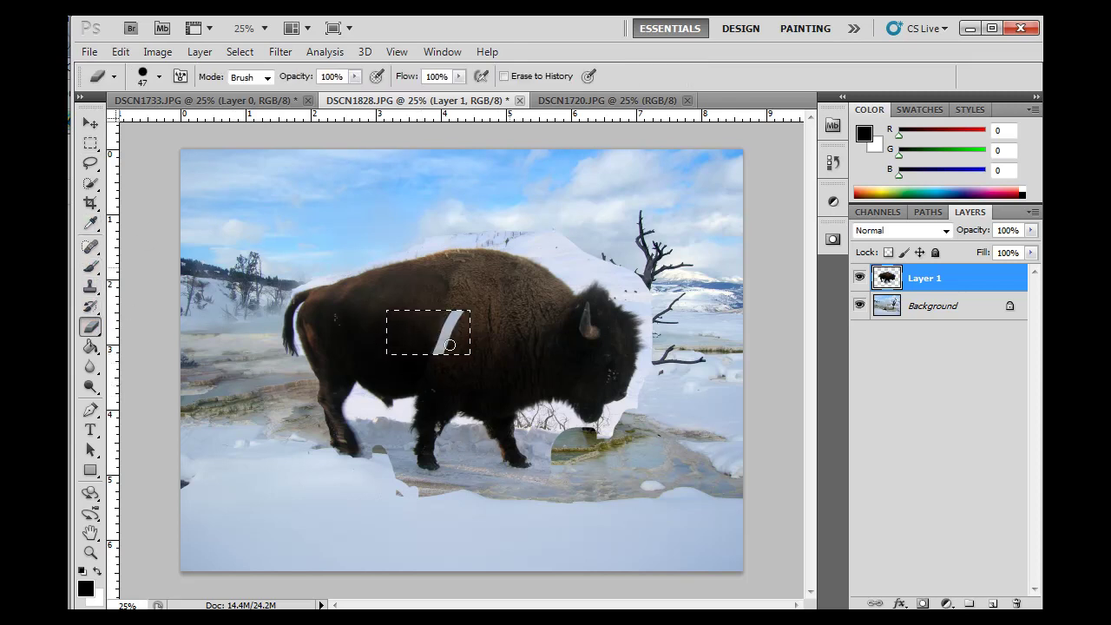
{"action": "mouse_move", "coordinate": [447, 313]}
{"action": "left_mouse_down"}
{"action": "mouse_move", "coordinate": [415, 354]}
{"action": "mouse_move", "coordinate": [395, 354]}
{"action": "left_mouse_up"}
{"action": "mouse_move", "coordinate": [403, 312]}
{"action": "left_mouse_down"}
{"action": "mouse_move", "coordinate": [386, 348]}
{"action": "mouse_move", "coordinate": [438, 347]}
{"action": "left_mouse_up"}
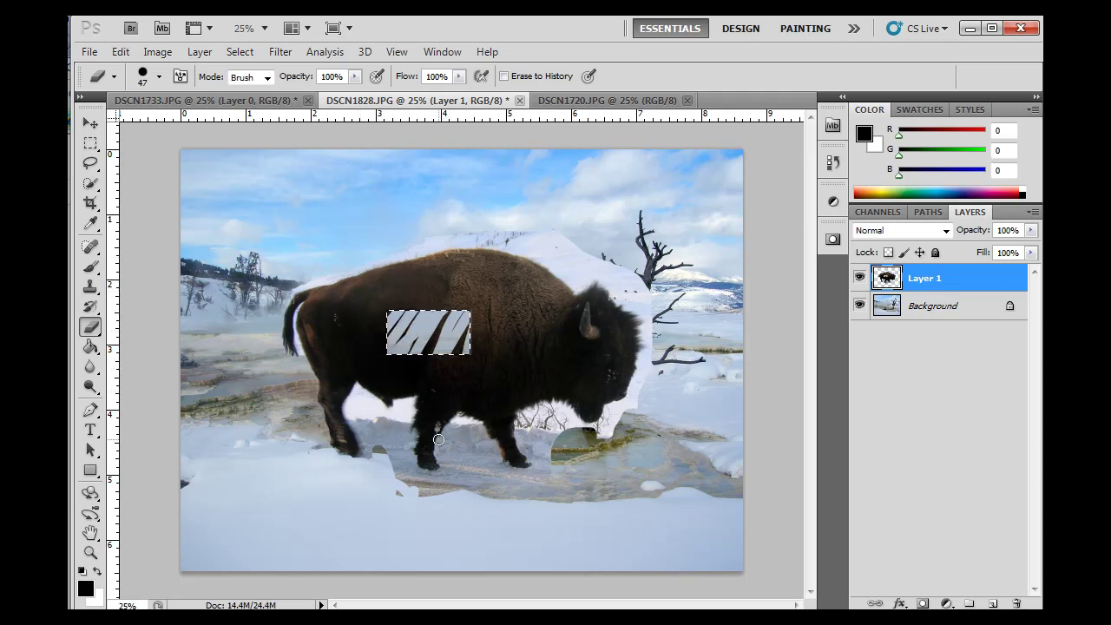
{"action": "key", "text": "ctrl+alt+z"}
{"action": "key", "text": "ctrl+alt+z"}
{"action": "key", "text": "ctrl+alt+z"}
{"action": "key", "text": "ctrl+alt+z"}
{"action": "key", "text": "ctrl+alt+z"}
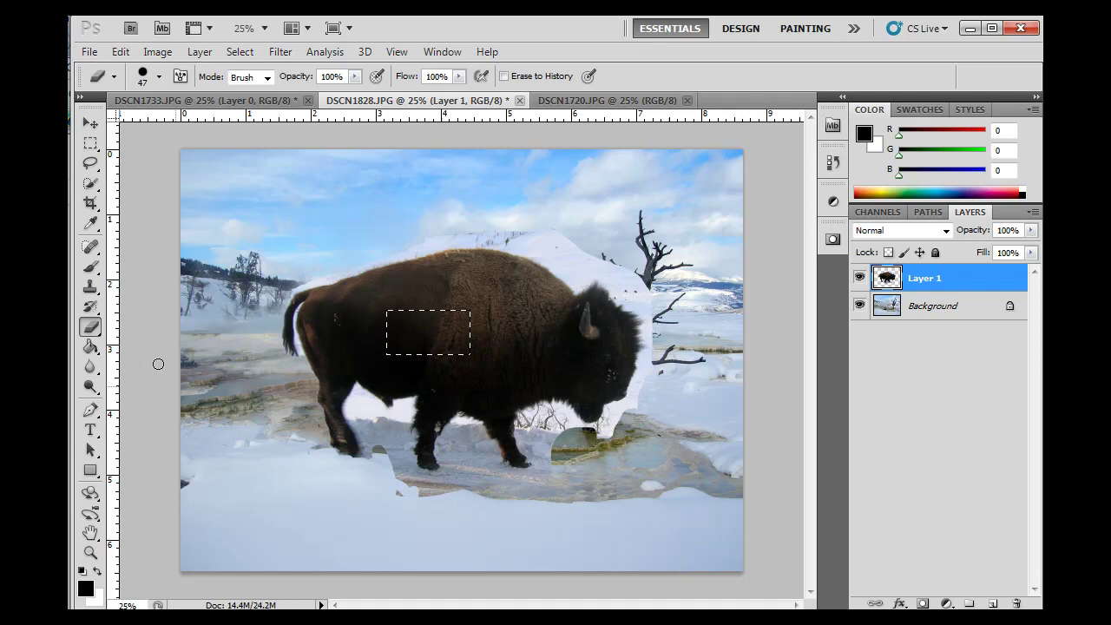
Replace the bison selection with a small rectangle at the image's lower-left corner.
{"action": "left_click", "coordinate": [91, 143]}
{"action": "left_click", "coordinate": [204, 549]}
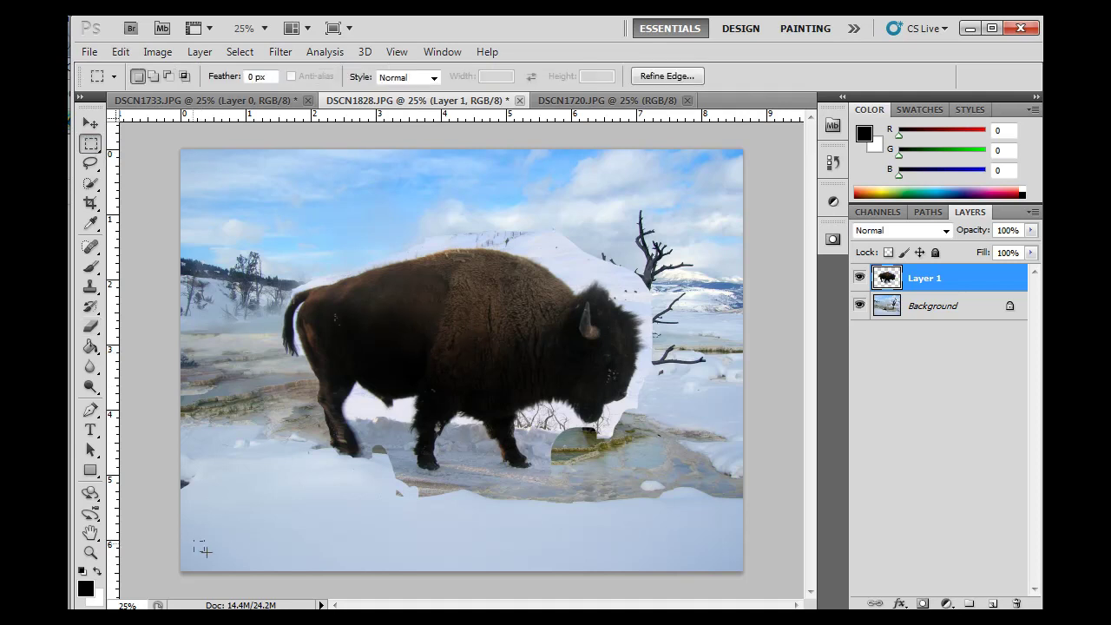
{"action": "left_click_drag", "start_coordinate": [215, 560], "coordinate": [193, 540]}
Zoom in on the bison's tail to 66.7%.
{"action": "left_click", "coordinate": [91, 552]}
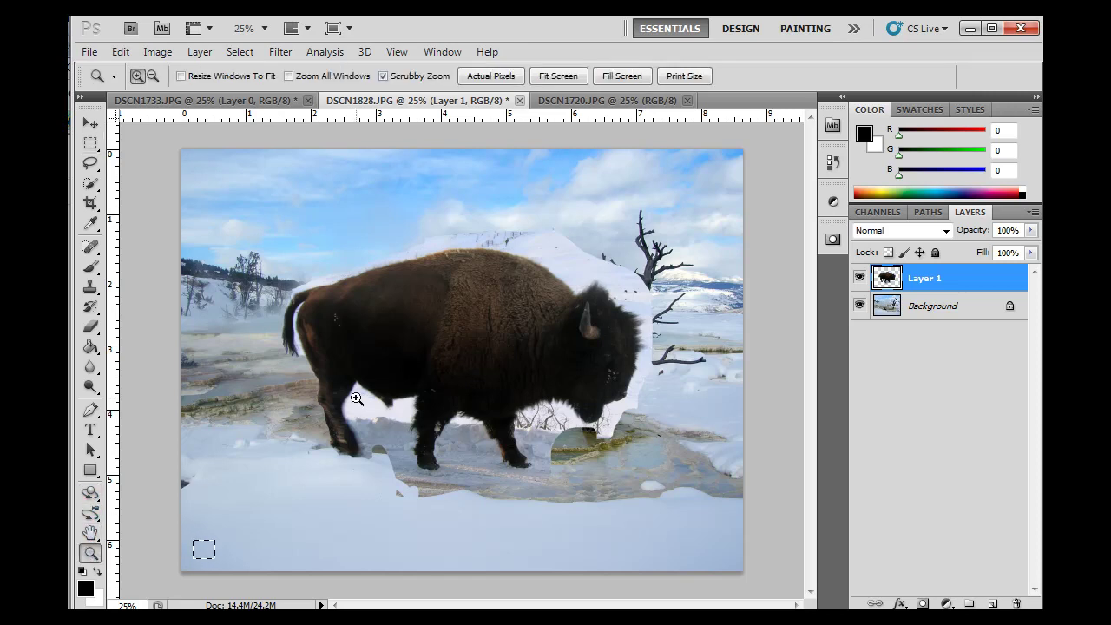
{"action": "left_click", "coordinate": [297, 330]}
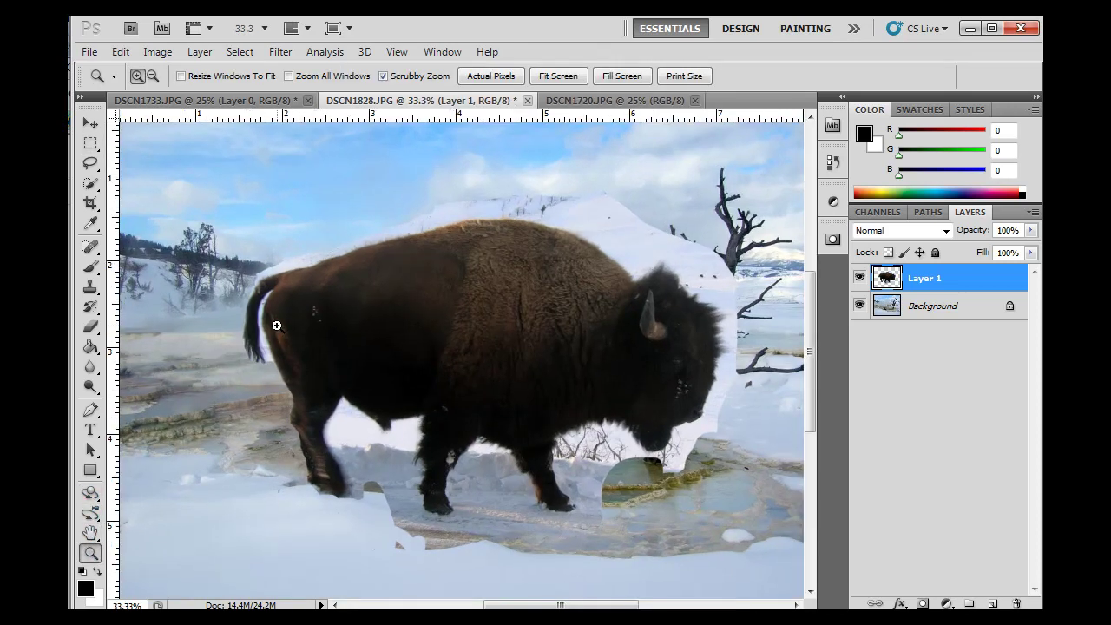
{"action": "left_click", "coordinate": [269, 327]}
{"action": "left_click", "coordinate": [261, 327]}
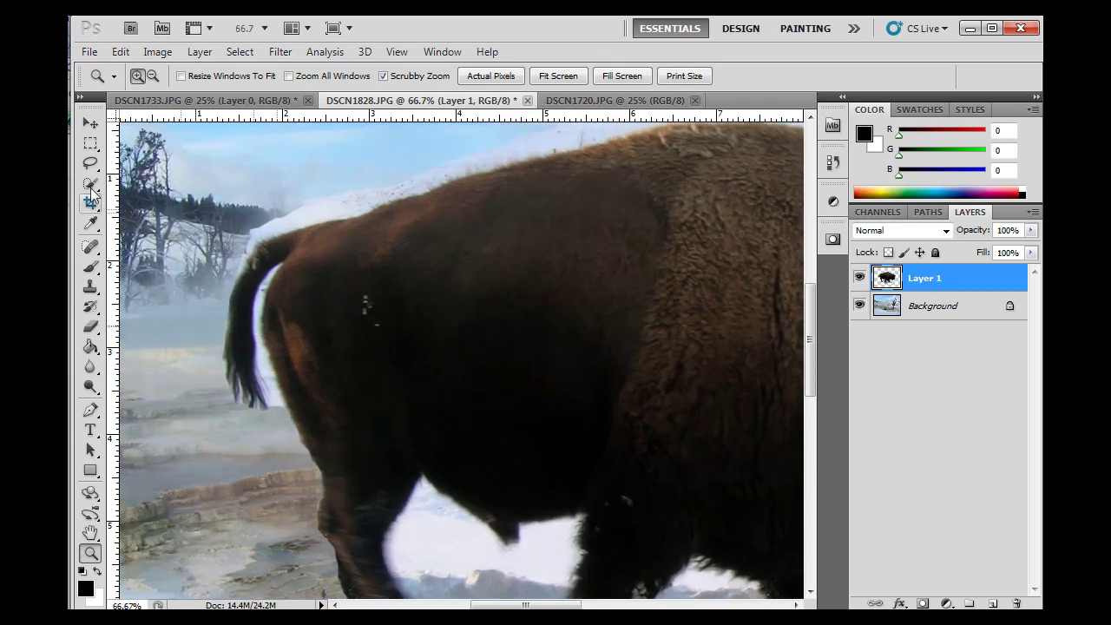
Reduce the Eraser brush from 45 to 15 px and pan to the lower-left corner.
{"action": "left_click", "coordinate": [91, 327]}
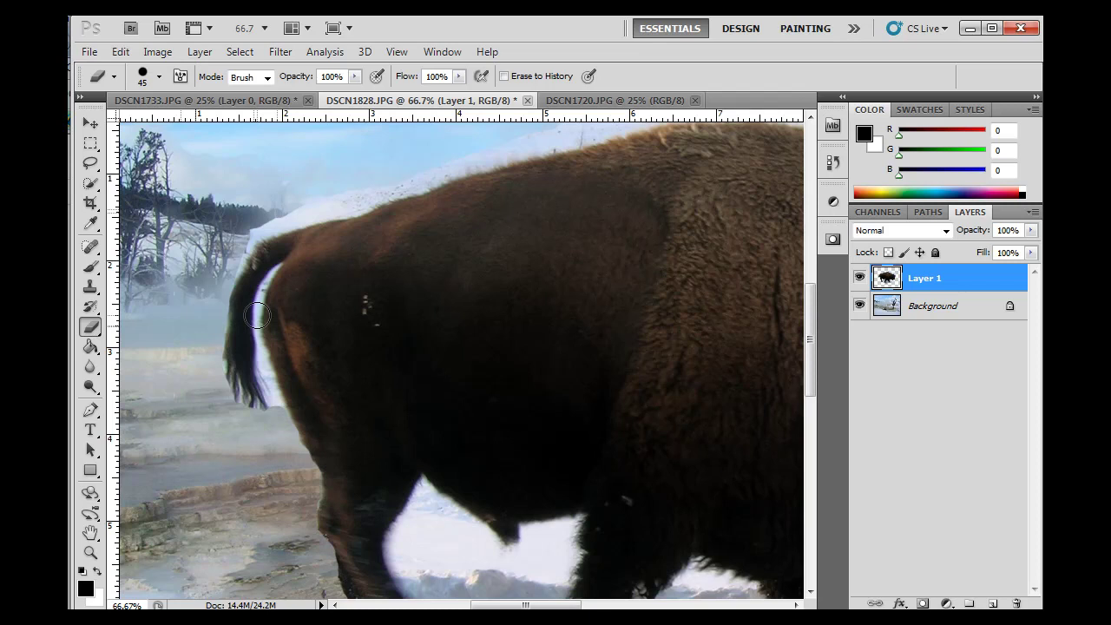
{"action": "key", "text": "bracketleft"}
{"action": "key", "text": "bracketleft"}
{"action": "key", "text": "bracketleft"}
{"action": "left_click_drag", "start_coordinate": [196, 524], "coordinate": [485, 237]}
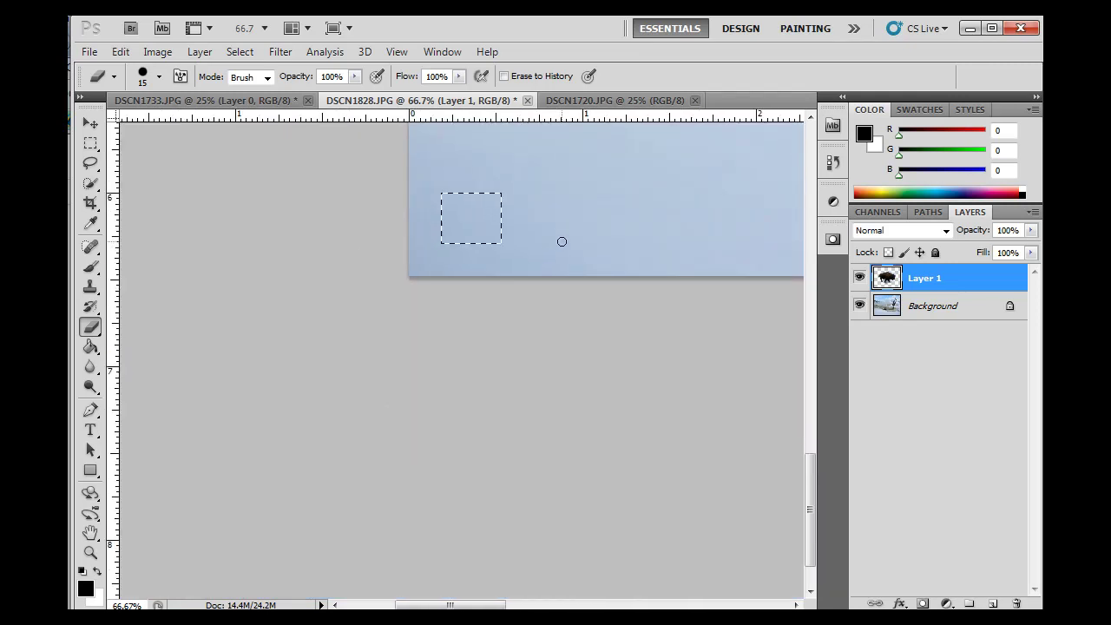
Deselect and bring the bison's rump and tail into view.
{"action": "left_click", "coordinate": [245, 54]}
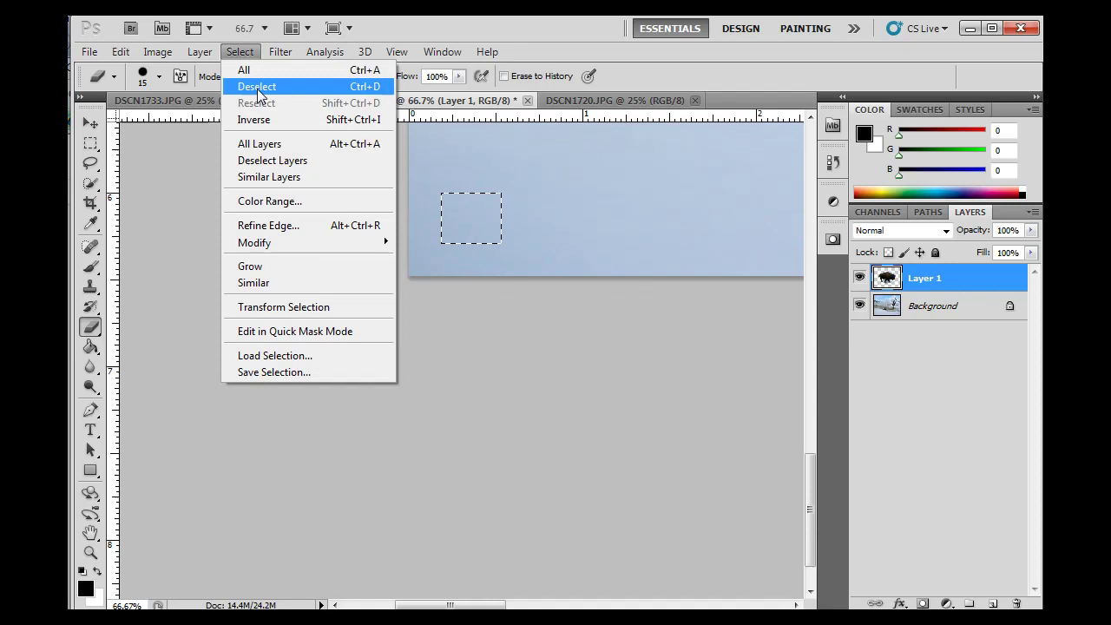
{"action": "left_click", "coordinate": [258, 86]}
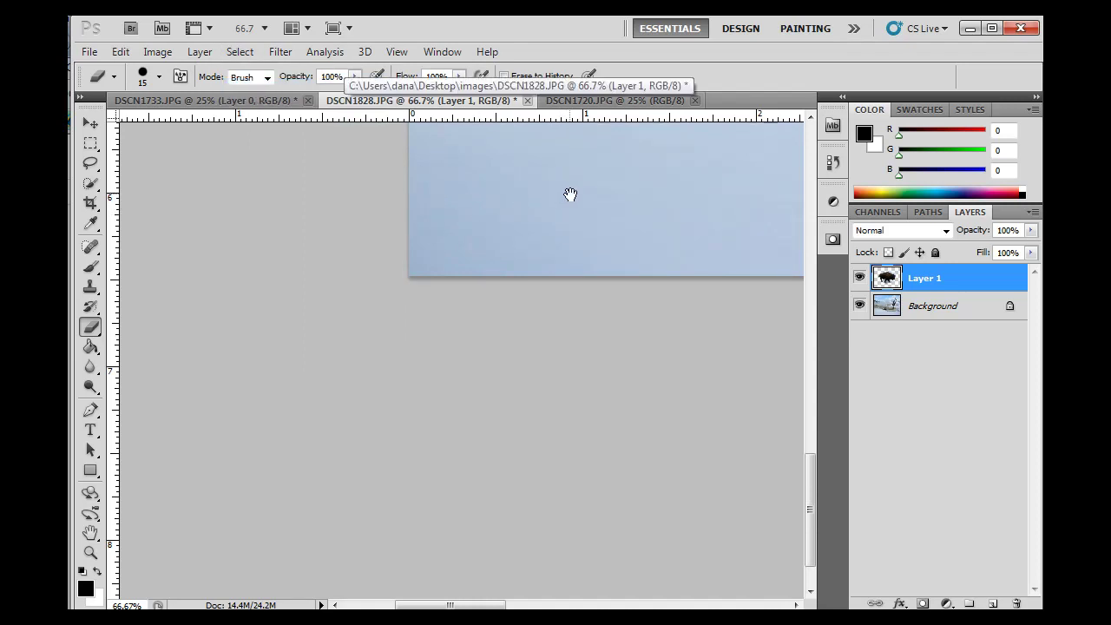
{"action": "left_click_drag", "start_coordinate": [571, 194], "coordinate": [417, 280]}
{"action": "left_click_drag", "start_coordinate": [480, 188], "coordinate": [528, 291]}
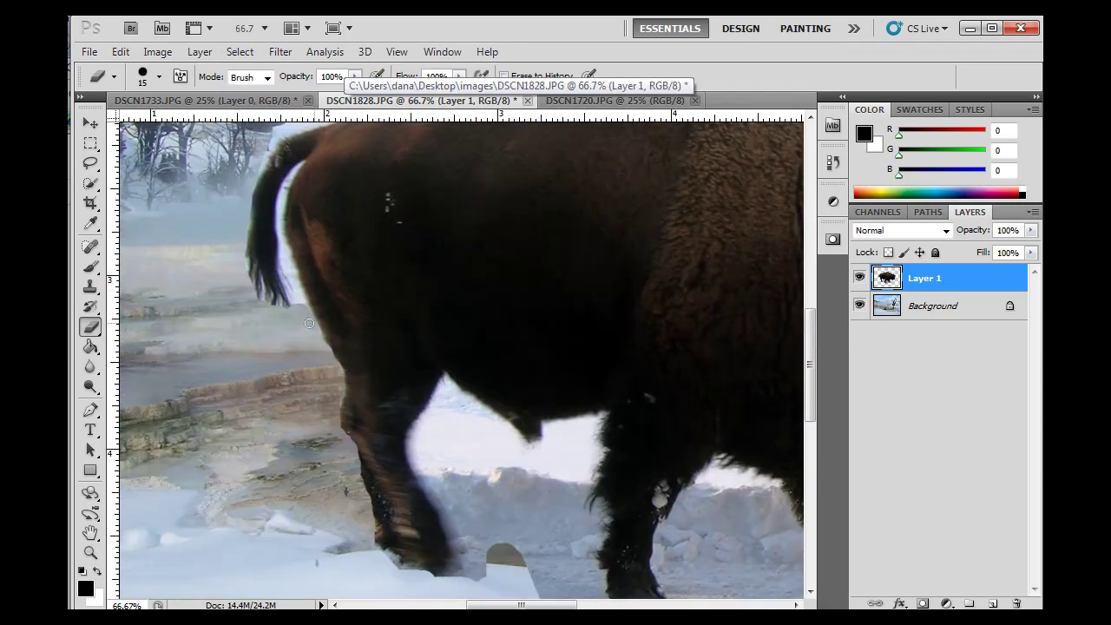
Erase the white snow strip between the bison's tail and rump.
{"action": "mouse_move", "coordinate": [285, 265]}
{"action": "left_mouse_down"}
{"action": "mouse_move", "coordinate": [305, 305]}
{"action": "mouse_move", "coordinate": [283, 246]}
{"action": "mouse_move", "coordinate": [292, 300]}
{"action": "left_mouse_up"}
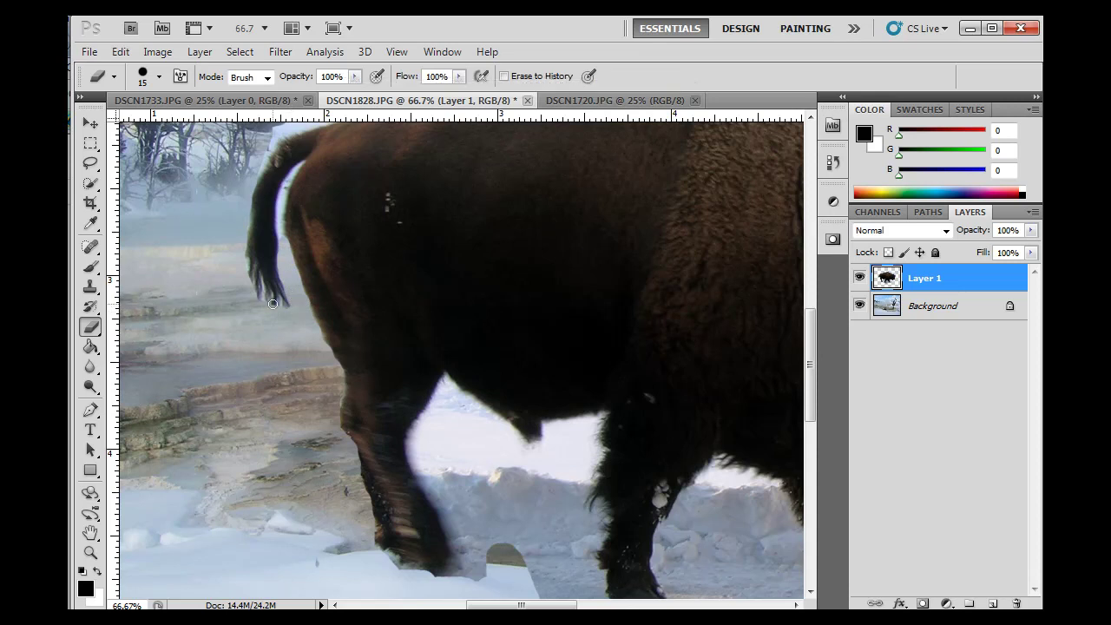
{"action": "left_click_drag", "start_coordinate": [287, 184], "coordinate": [281, 215]}
{"action": "left_click_drag", "start_coordinate": [290, 179], "coordinate": [280, 220]}
{"action": "left_click_drag", "start_coordinate": [288, 182], "coordinate": [291, 279]}
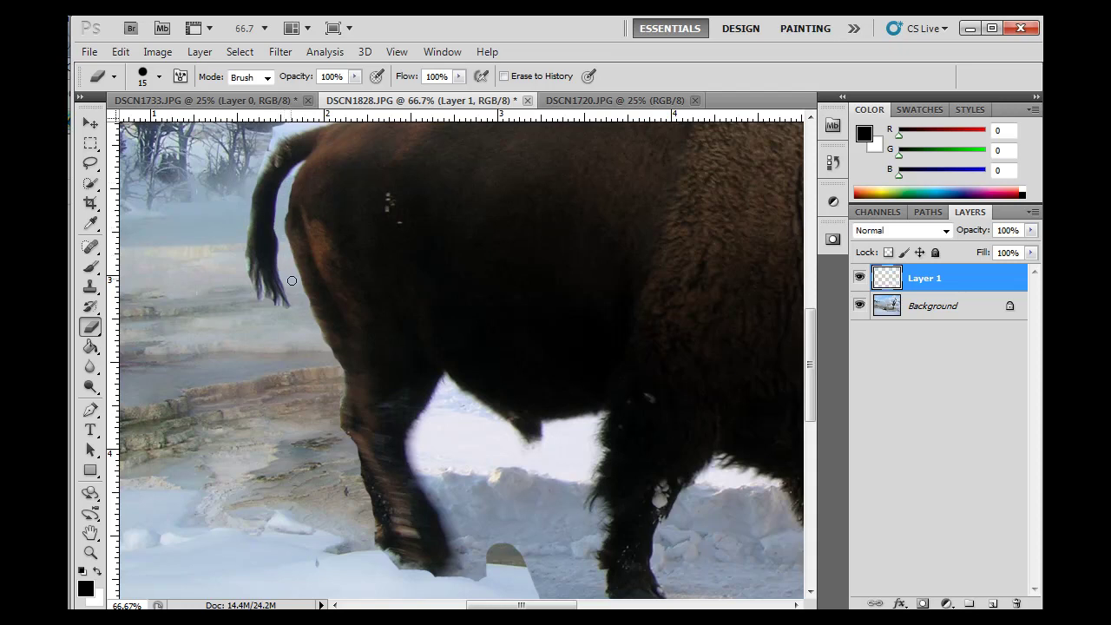